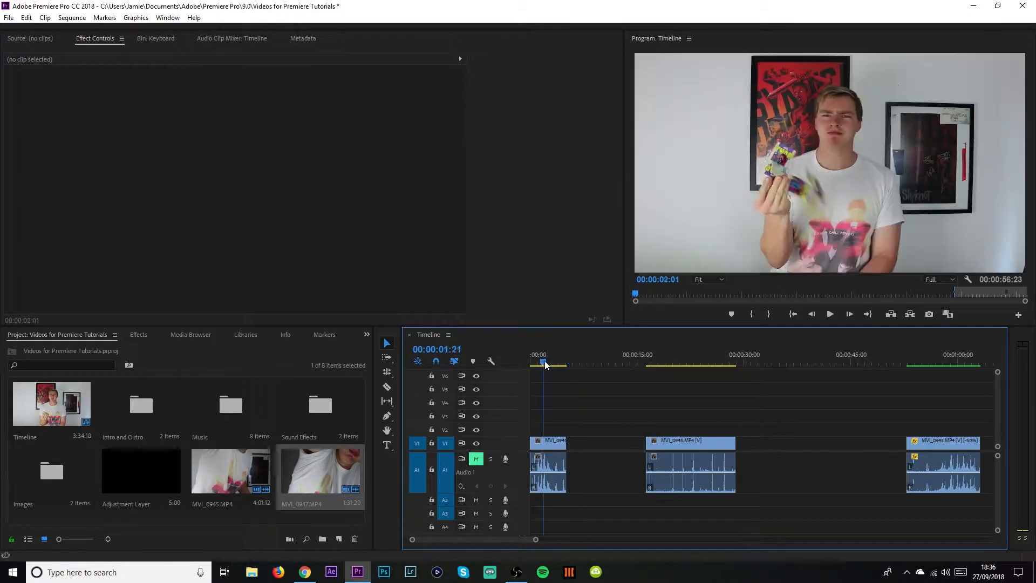
Change the first timeline clip's speed to 50% through Speed/Duration.
right_click(545, 445)
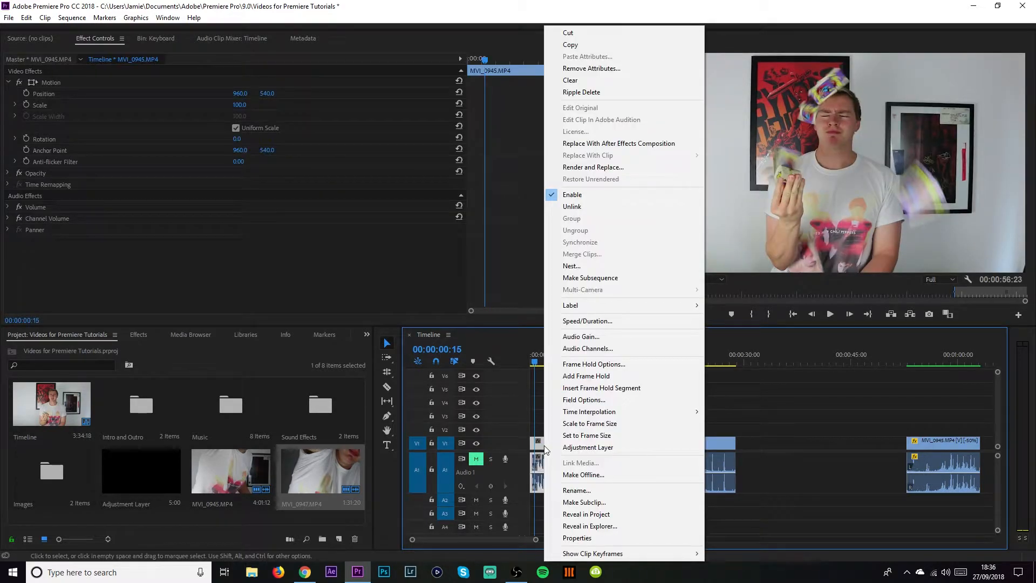
click(598, 323)
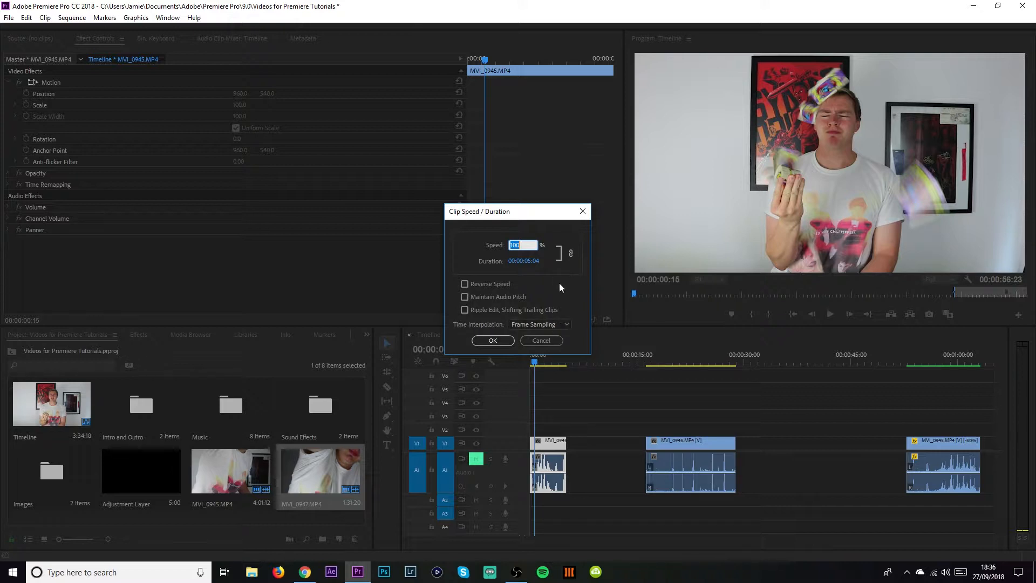
text(50)
key(BackSpace)
key(BackSpace)
text(200)
key(BackSpace)
key(BackSpace)
key(BackSpace)
text(50)
click(504, 340)
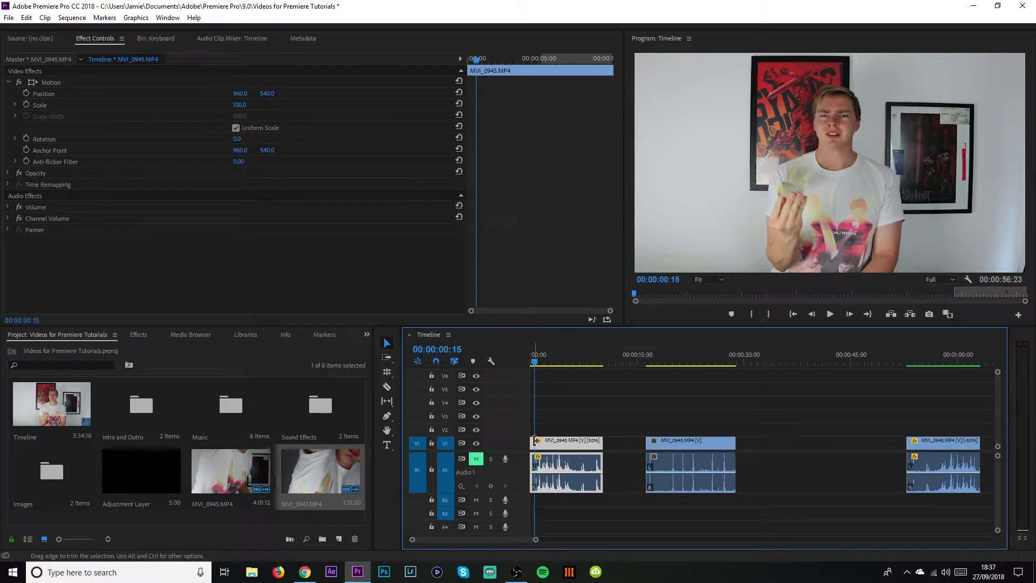
Play back the slowed clip from the start of the sequence.
drag(567, 363, 505, 355)
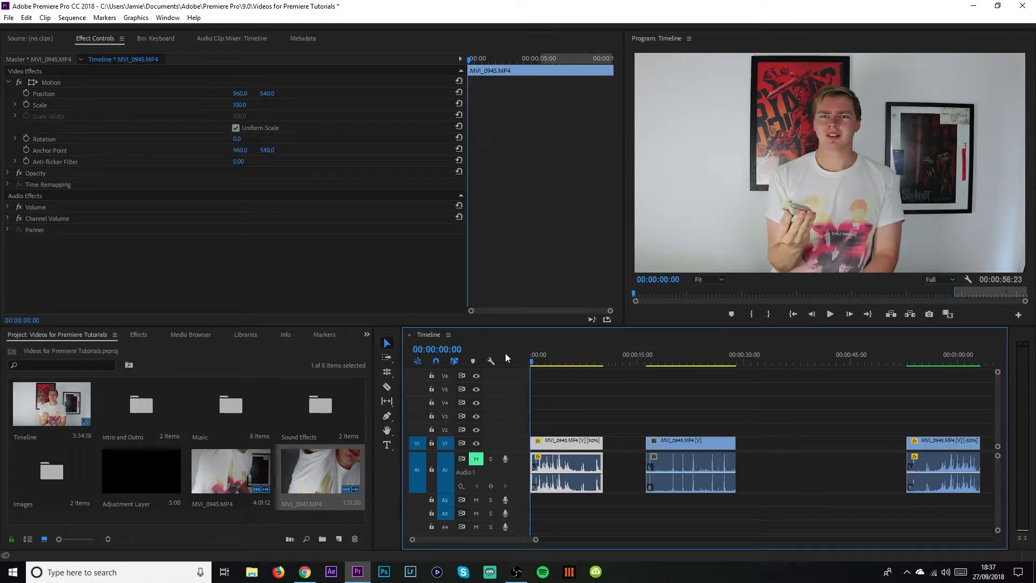
drag(536, 539, 497, 538)
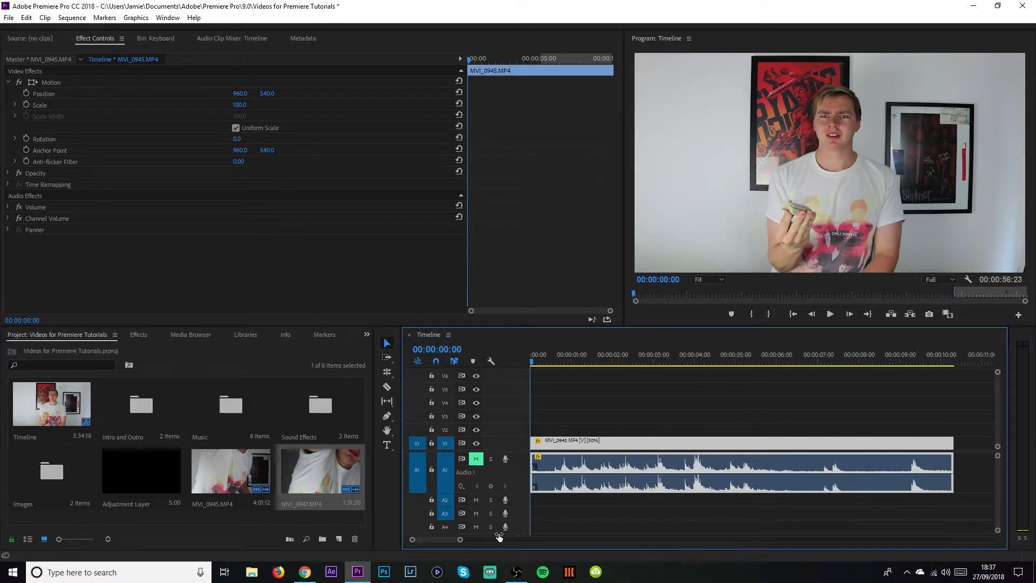
key(space)
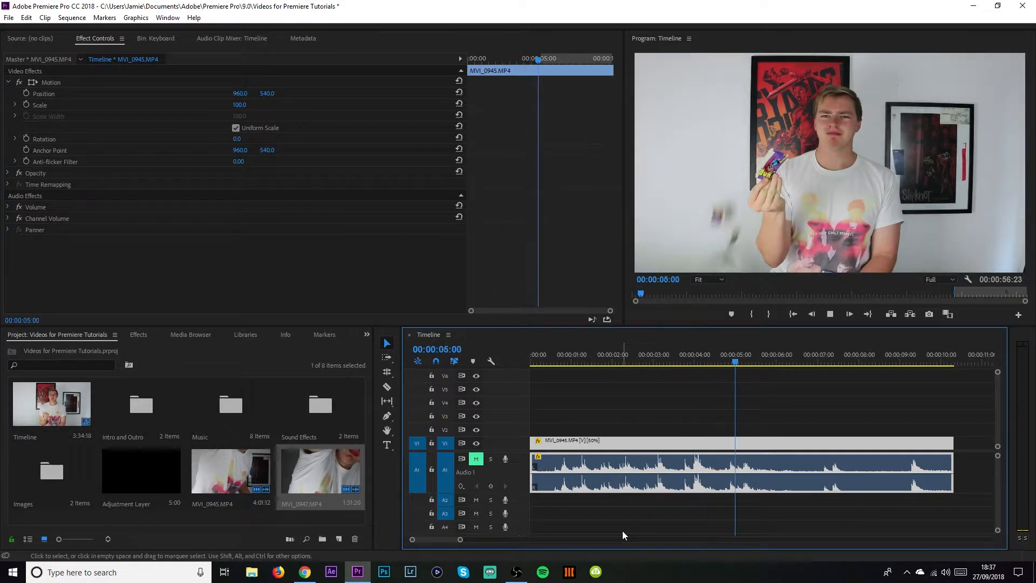
key(space)
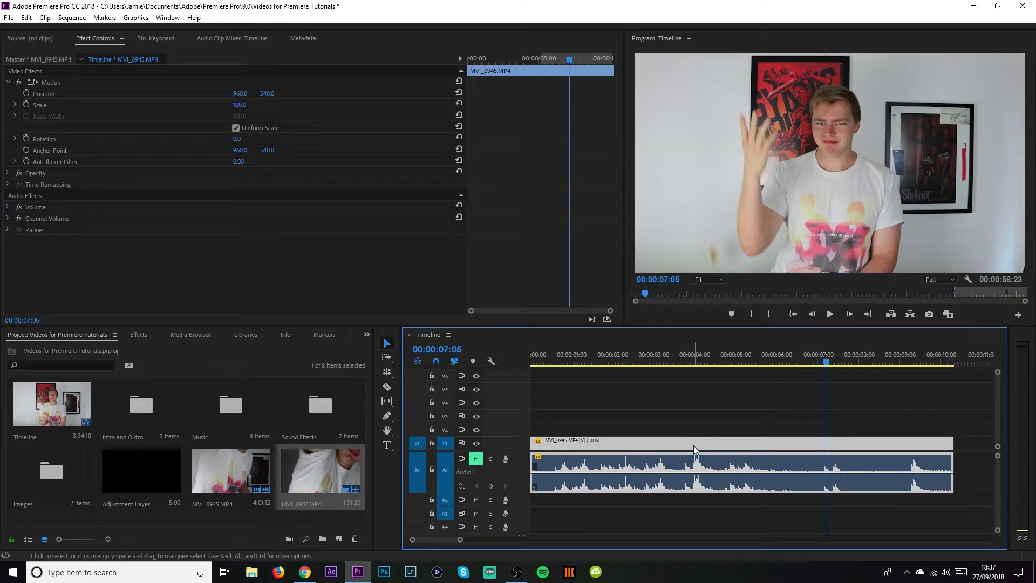
Set the slowed clip's time interpolation to Optical Flow.
right_click(695, 445)
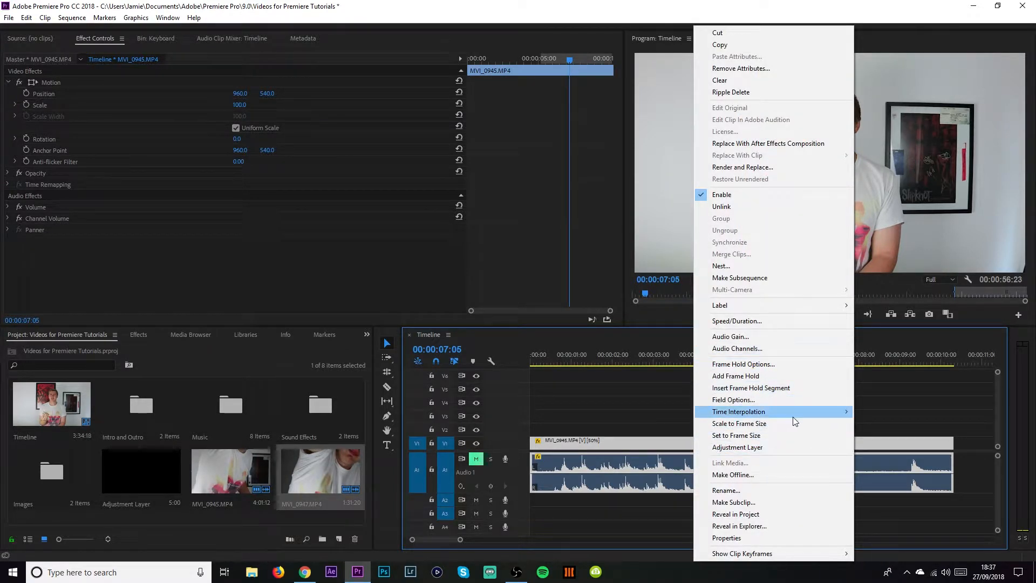
mouse_move(789, 413)
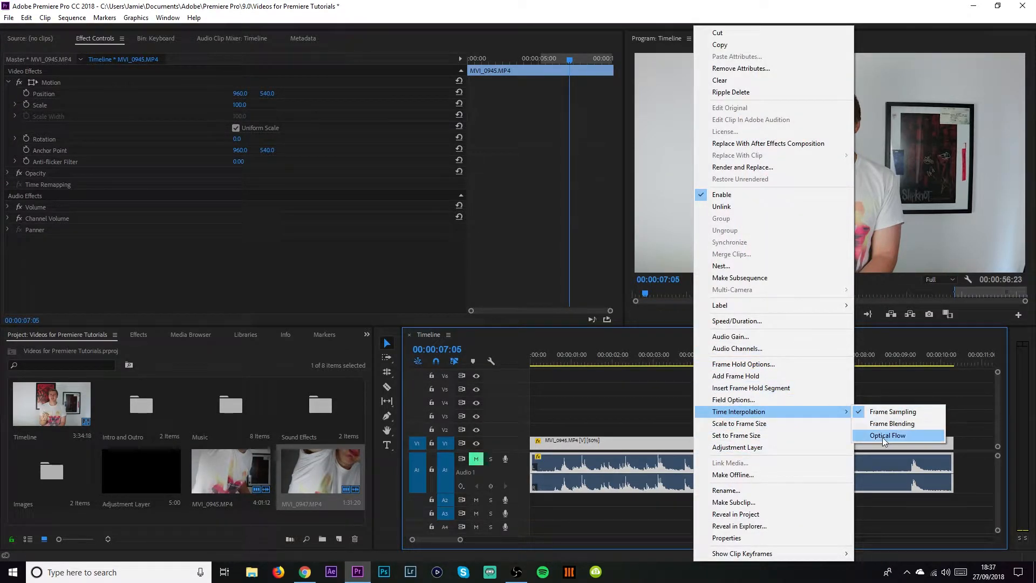
click(880, 436)
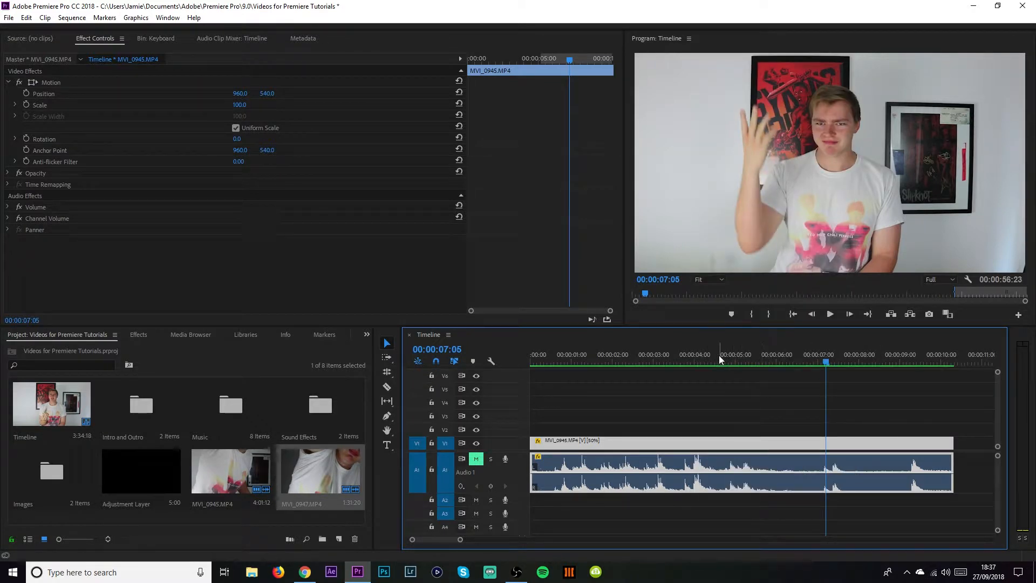
Play back and step frame by frame through the Optical Flow clip to inspect its smoothness.
drag(719, 355, 524, 367)
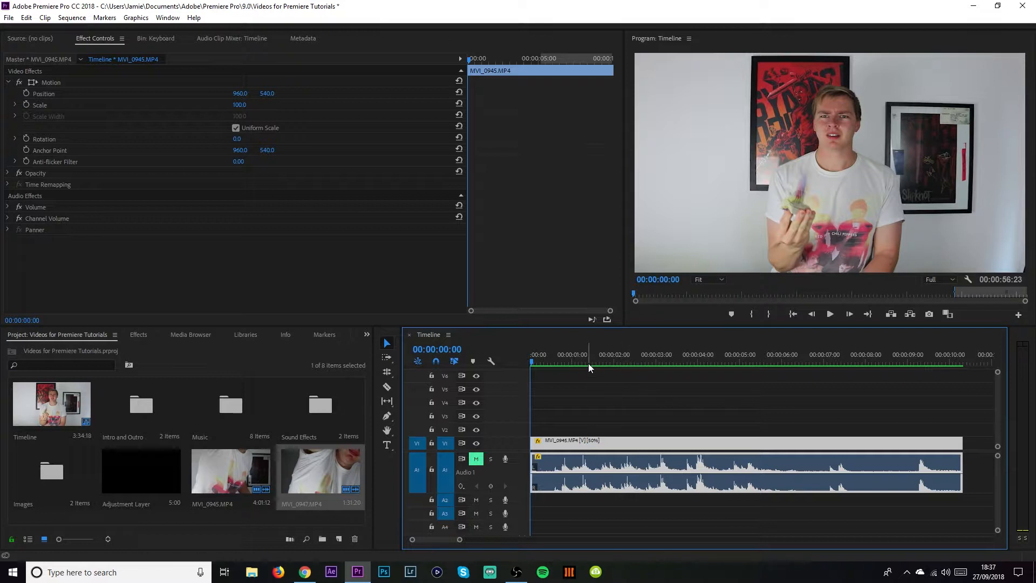
drag(592, 360, 531, 361)
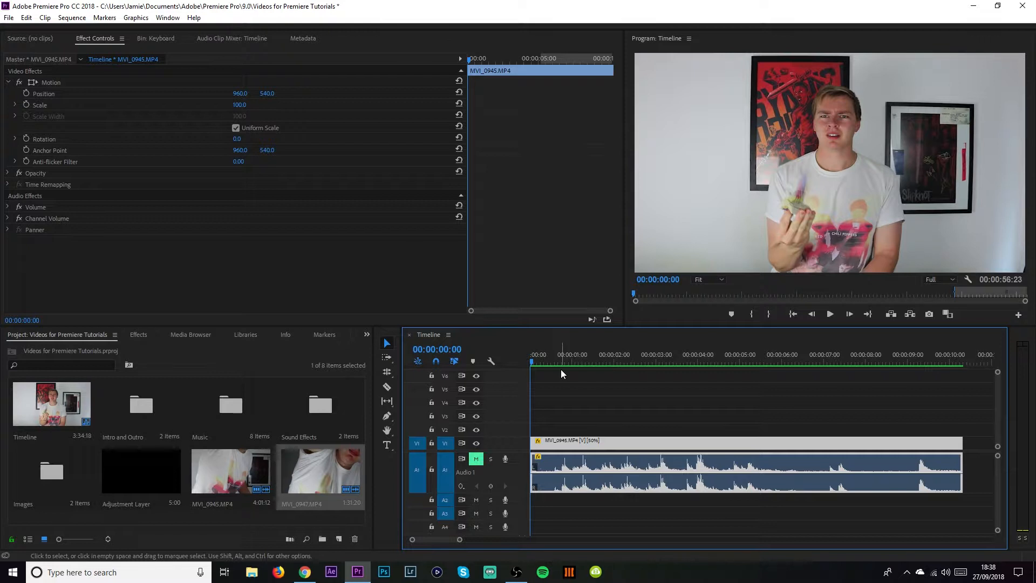
key(space)
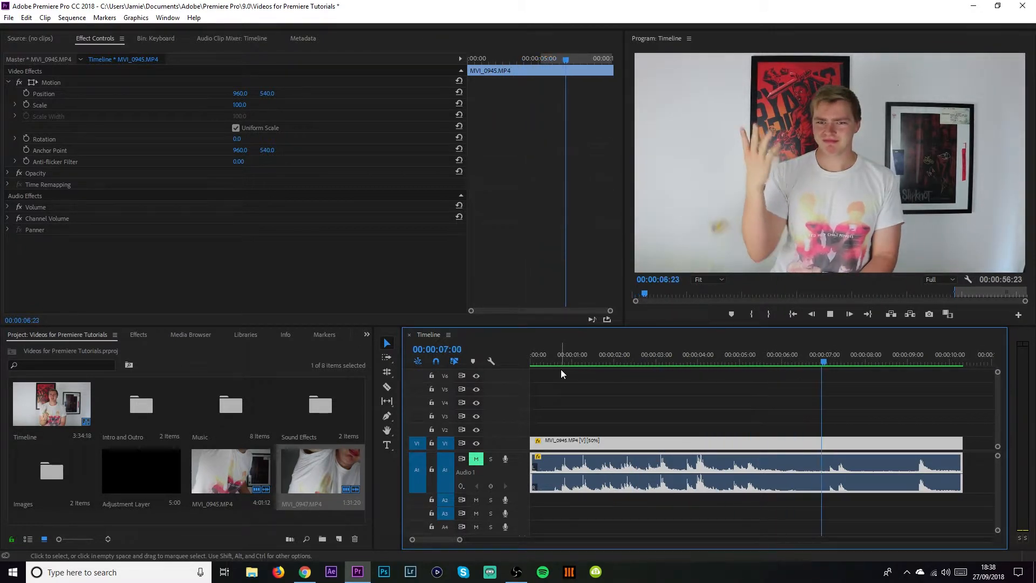
key(space)
key(Home)
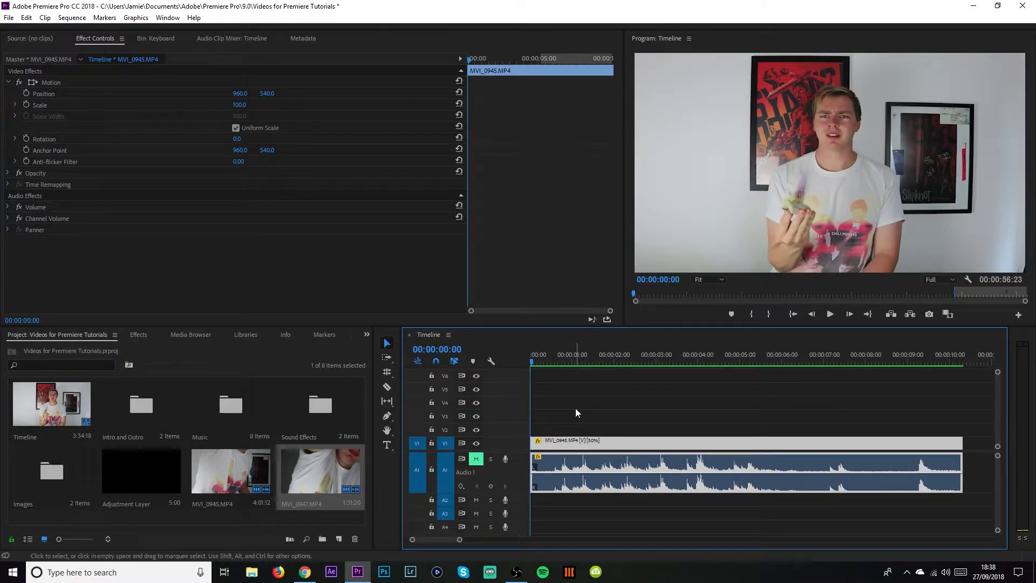
key(space)
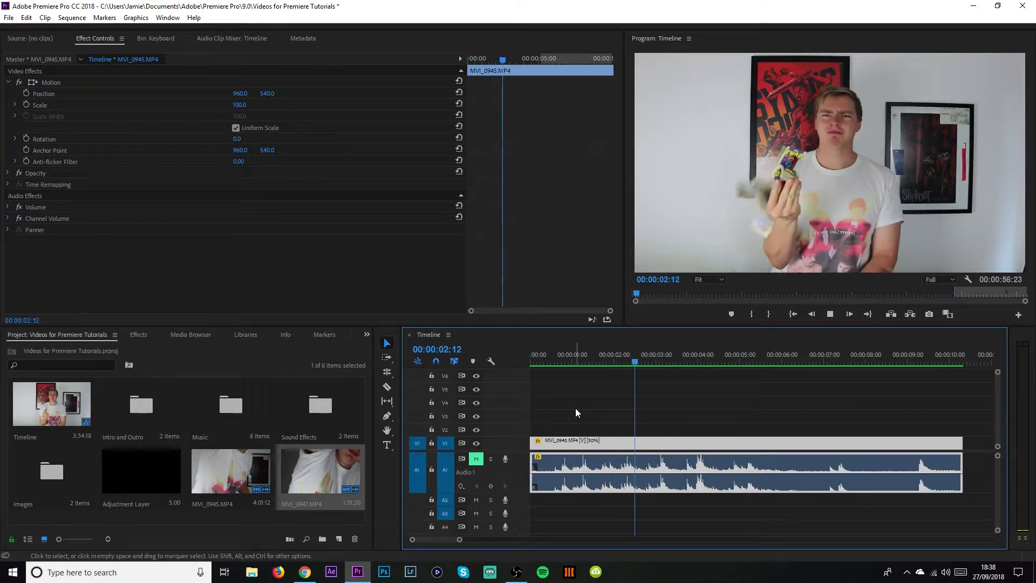
key(space)
key(Left)
key(Left)
key(Left)
key(Left)
key(Left)
key(Left)
key(Left)
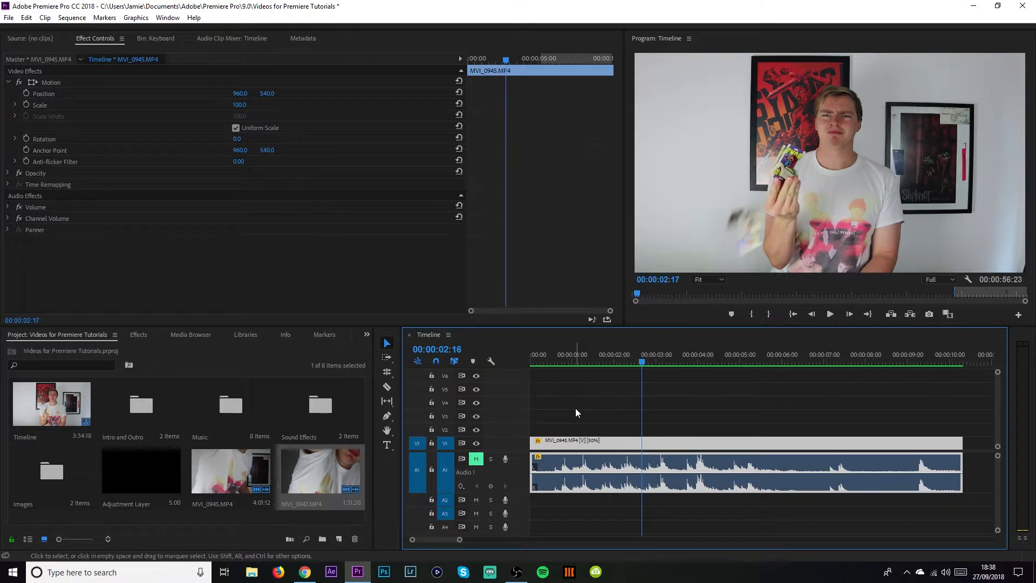
key(Right)
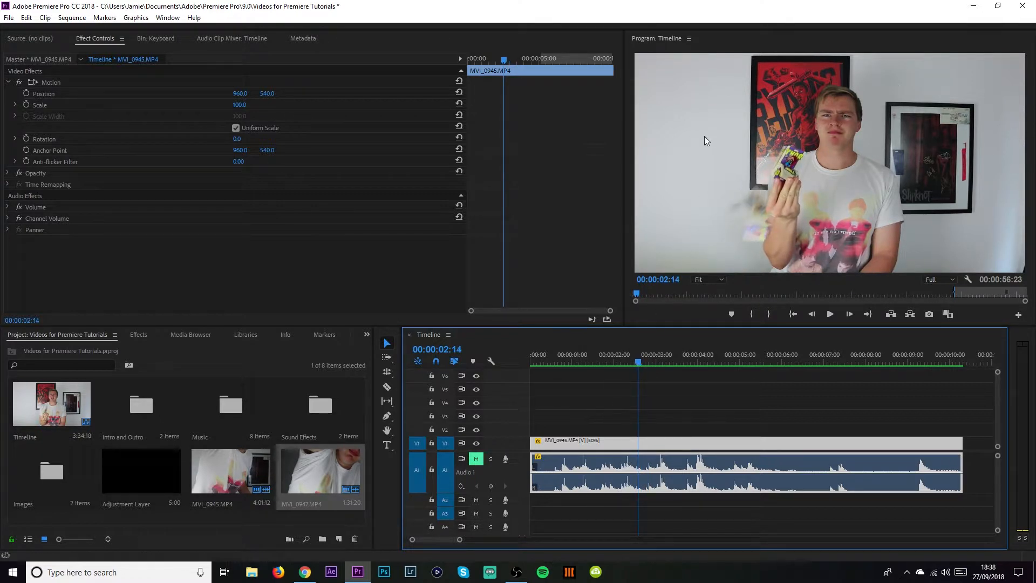
key(Left)
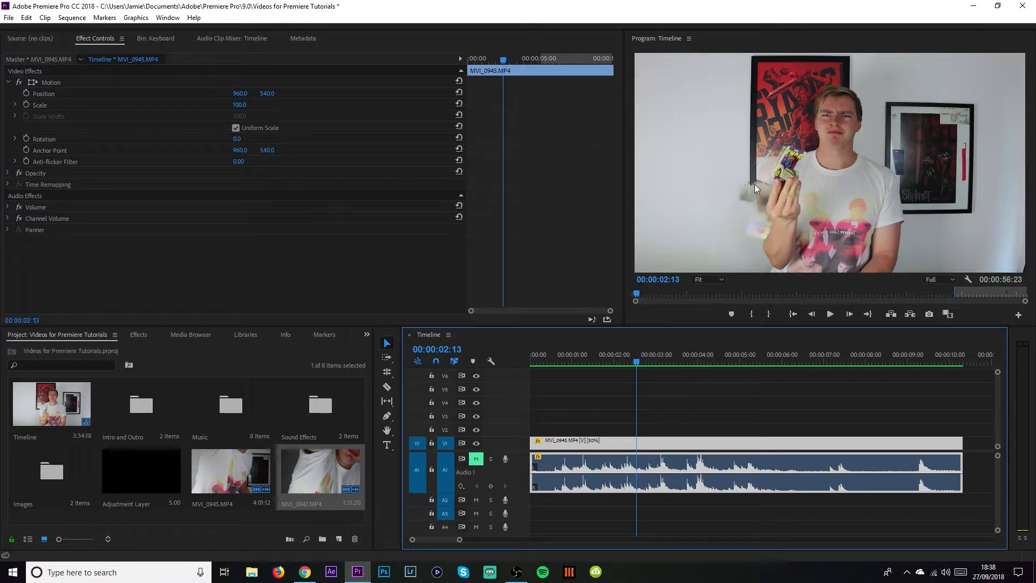
key(Left)
key(Left)
key(Left)
key(Left)
key(Left)
key(Left)
key(Left)
key(Left)
key(Left)
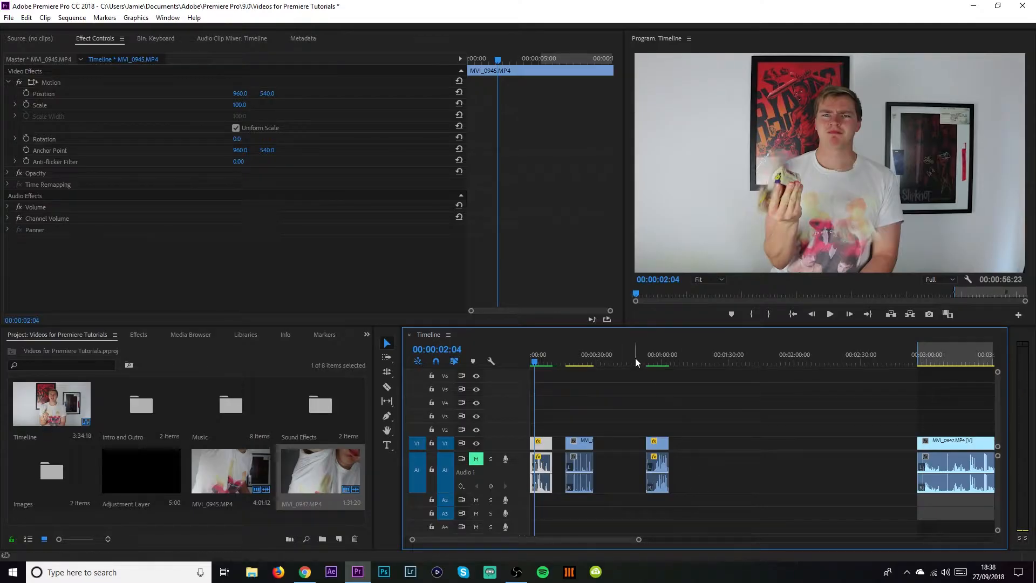
Change the second clip's speed on the timeline to 50%.
click(650, 357)
click(585, 357)
drag(586, 349, 582, 356)
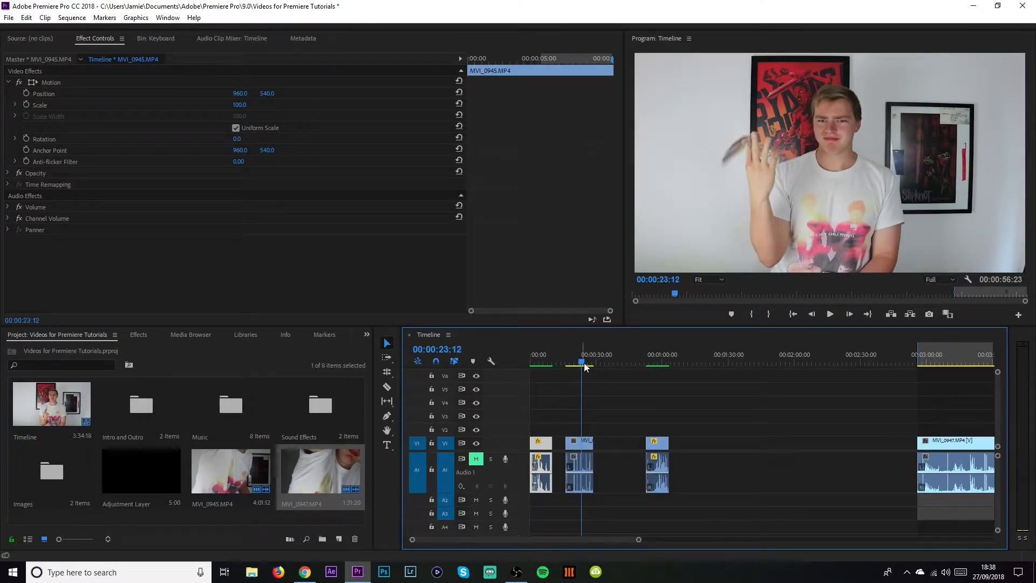
right_click(587, 442)
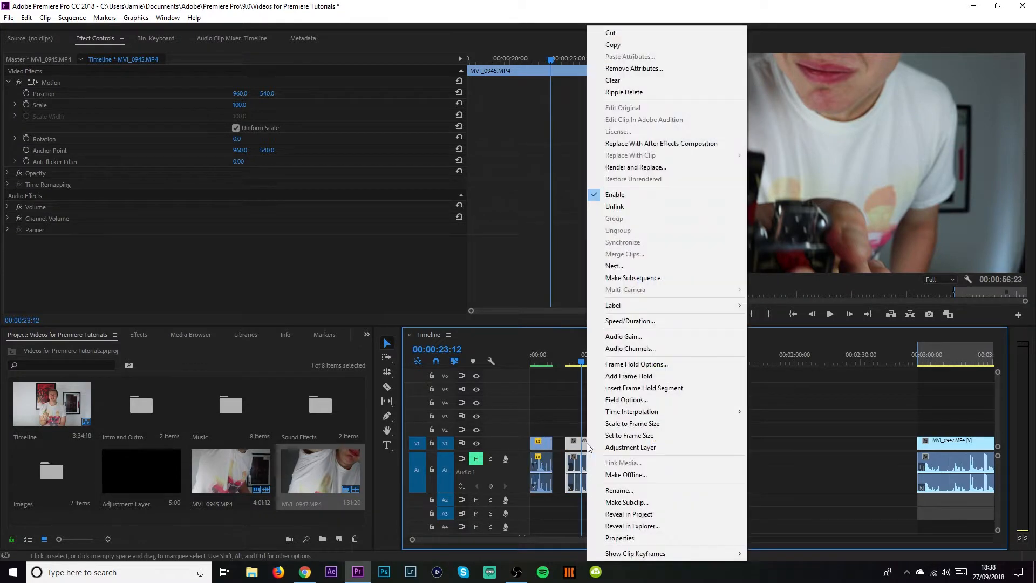
click(650, 322)
text(50)
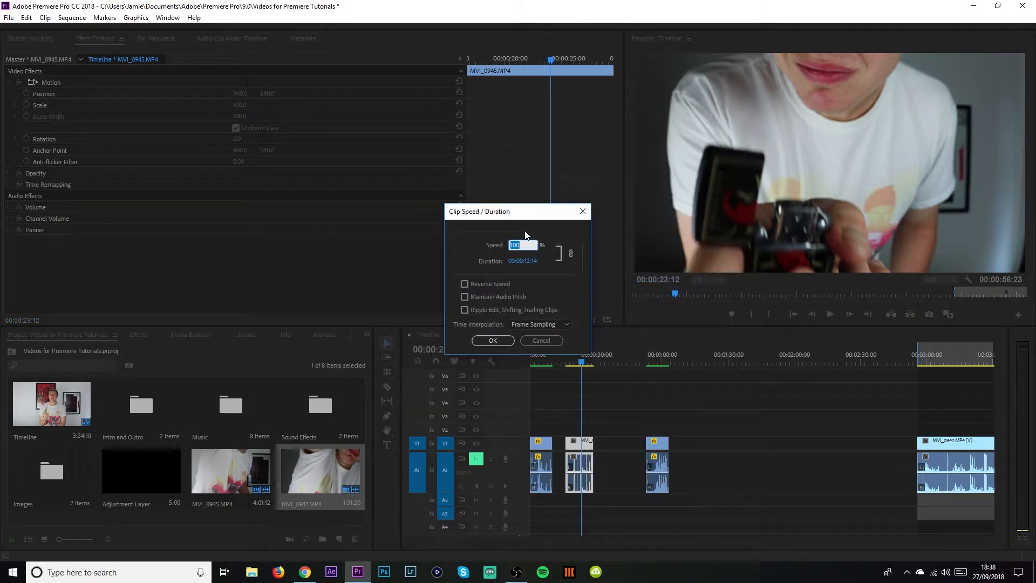
key(Return)
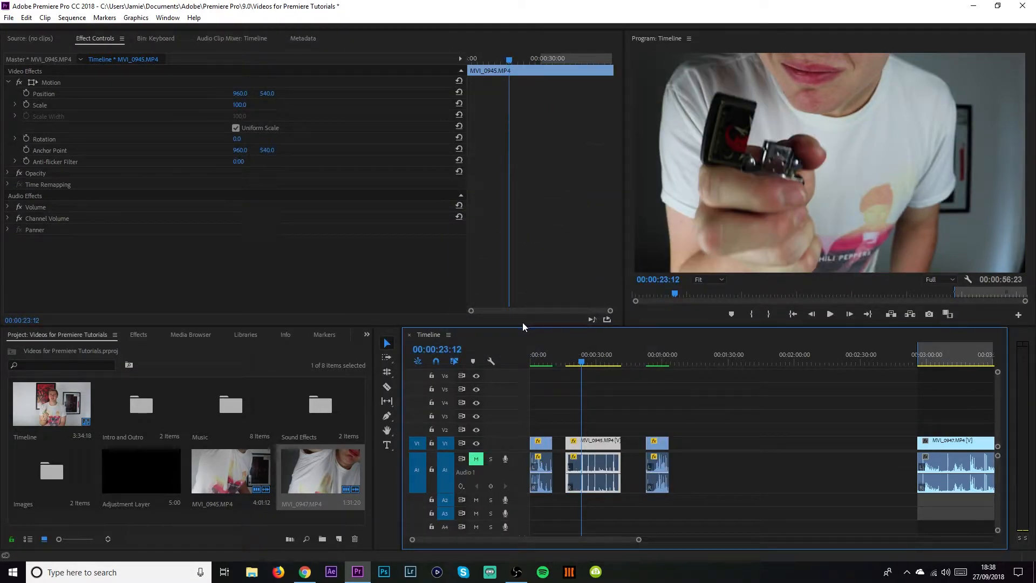
Step frame by frame through the slowed second clip.
key(Right)
key(Right)
key(Right)
key(Right)
key(Right)
key(Right)
key(Right)
key(Right)
key(Right)
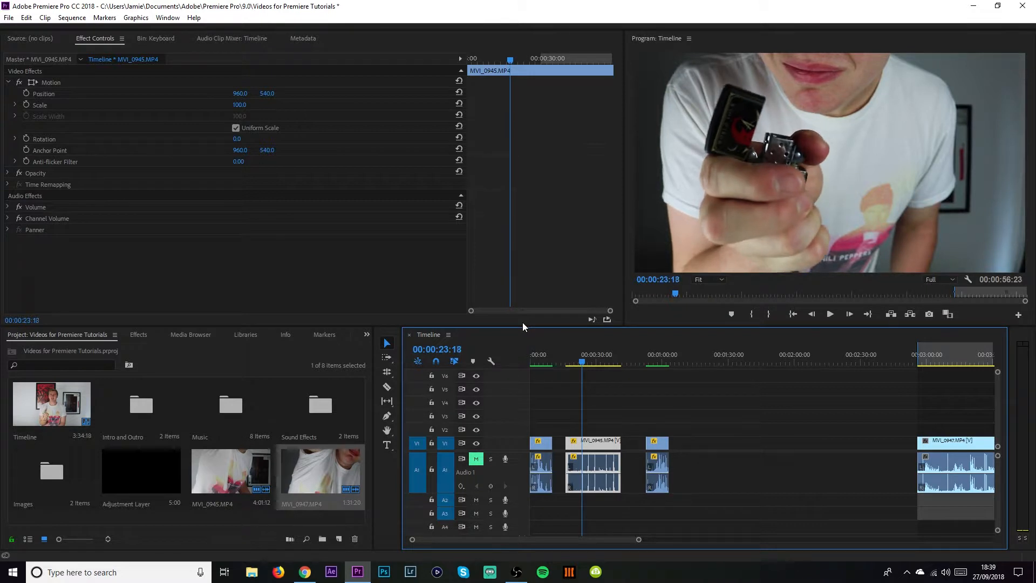
key(Right)
key(Right)
key(Right)
key(Right)
key(Right)
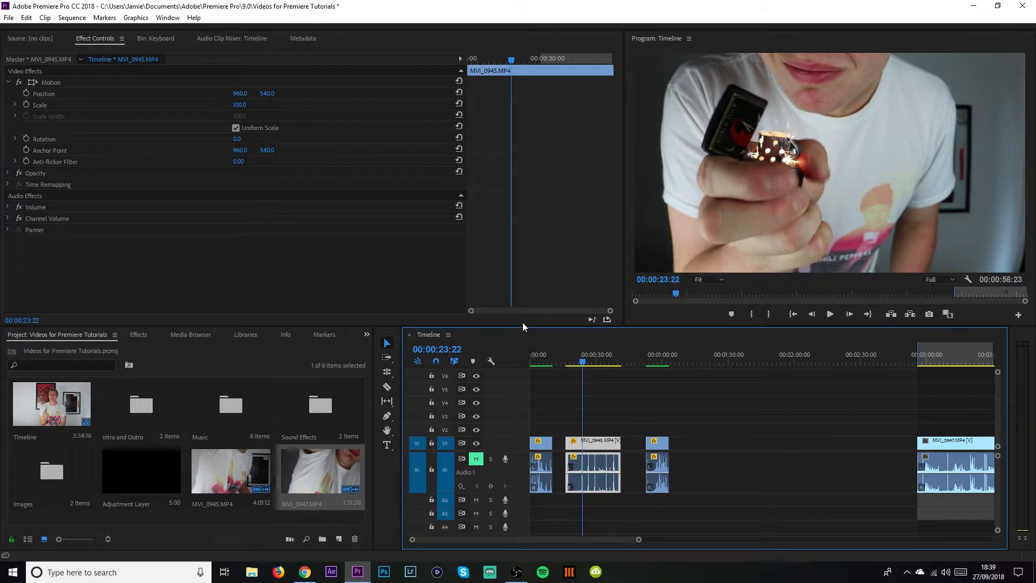
key(Right)
key(Right)
key(Right)
key(Right)
key(Right)
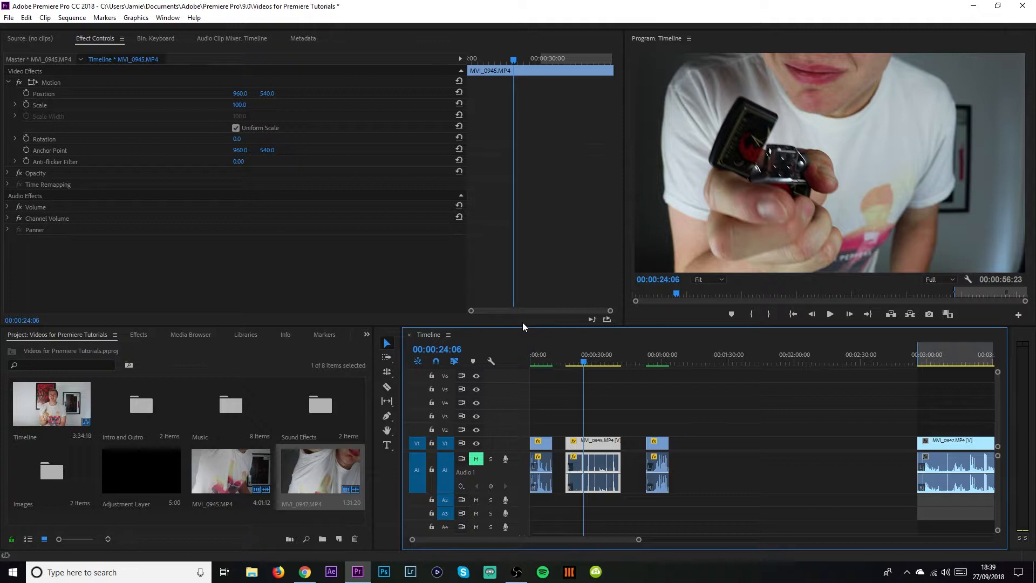
Undo the second clip's speed change.
key(ctrl+z)
drag(575, 361, 546, 346)
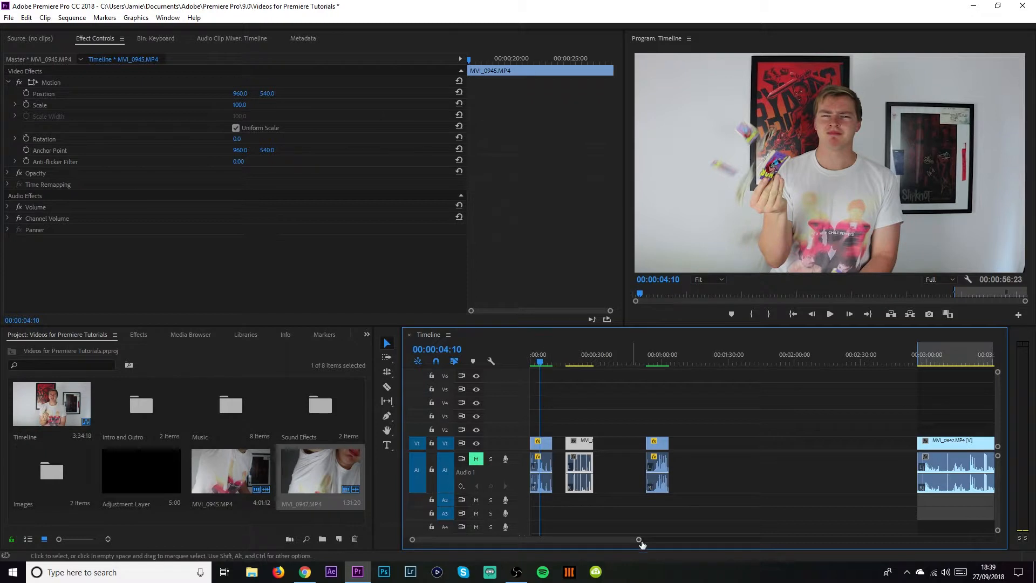
drag(639, 540, 551, 539)
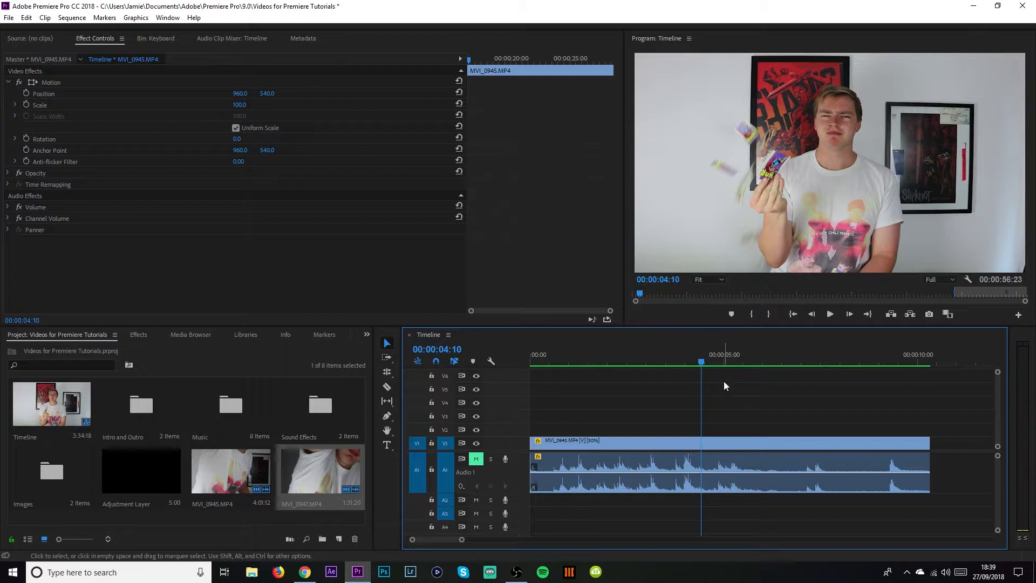
drag(891, 361, 561, 373)
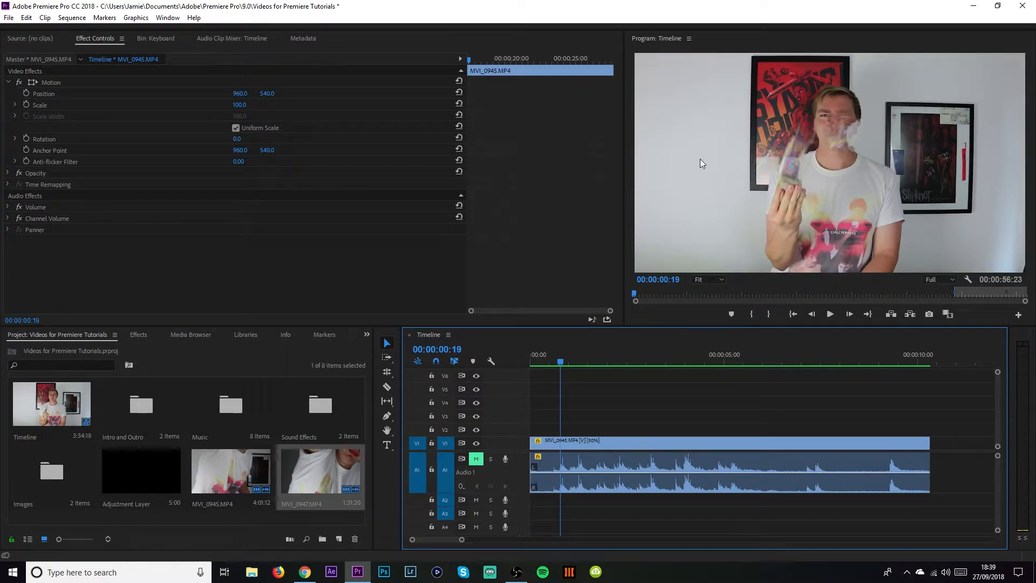
Step frame by frame and play back the first slowed clip.
key(Left)
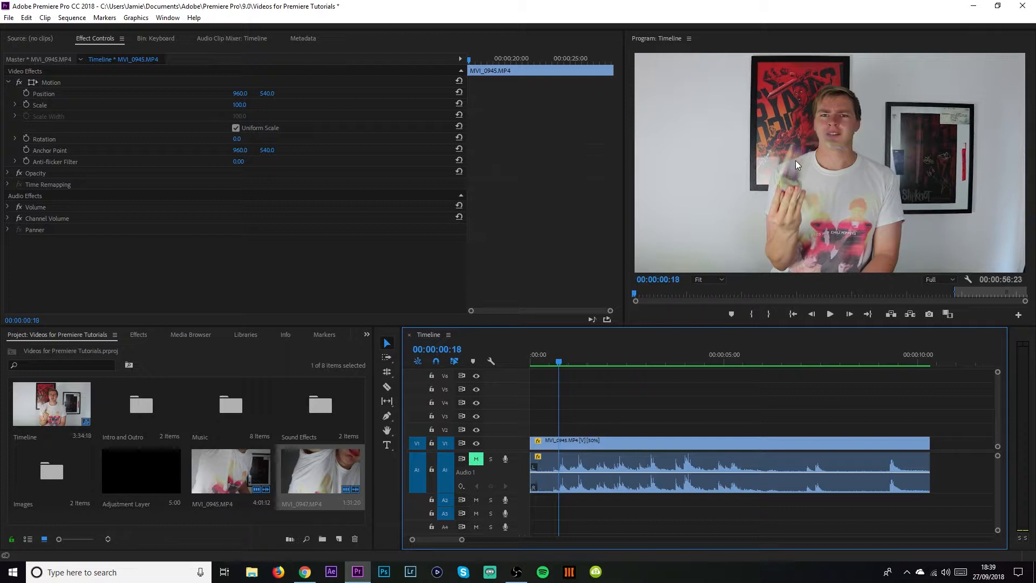
key(Right)
key(Right)
key(Left)
key(Right)
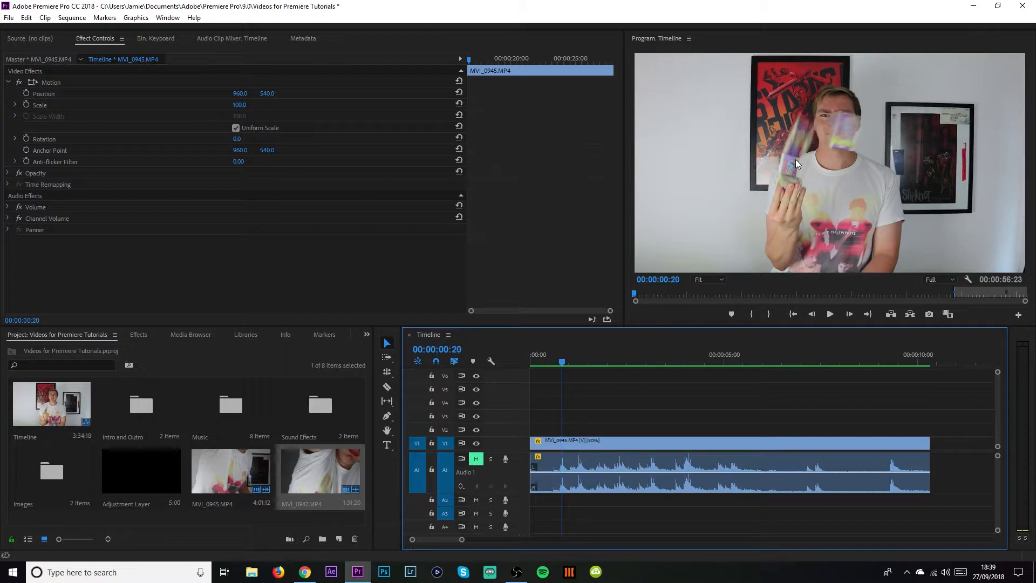
key(space)
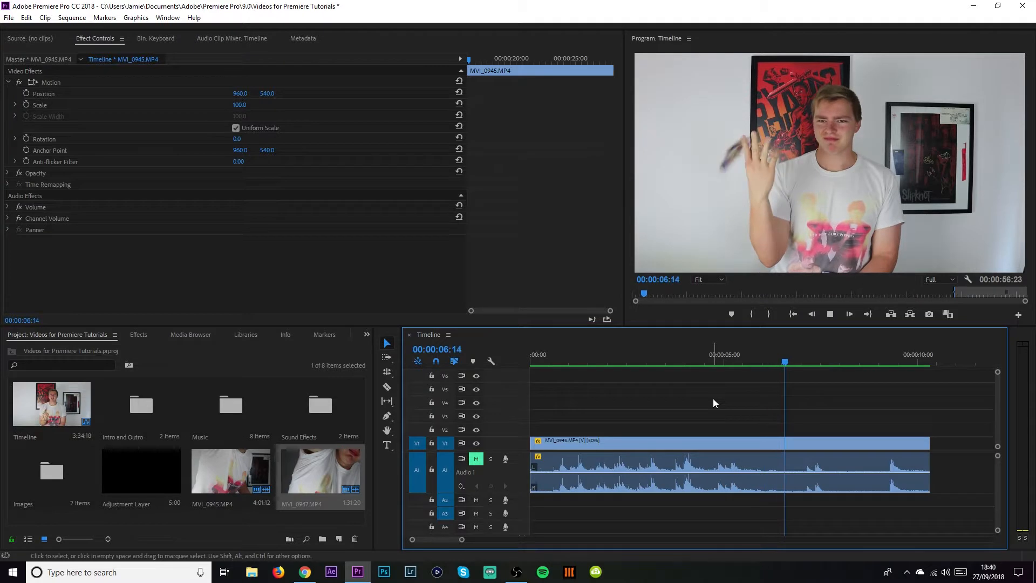
key(space)
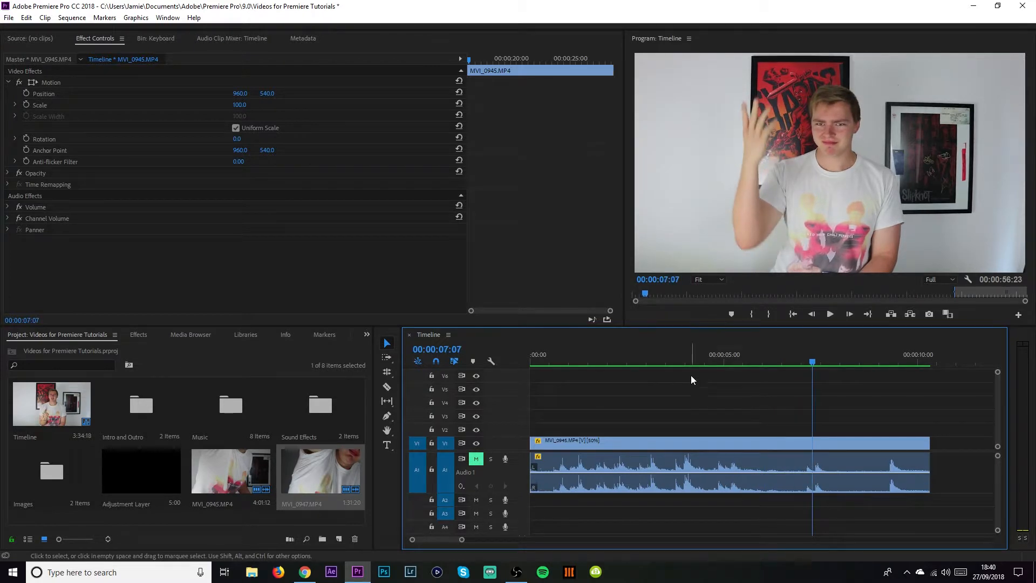
Open and confirm the Audio Gain dialog for the slowed clip.
right_click(617, 446)
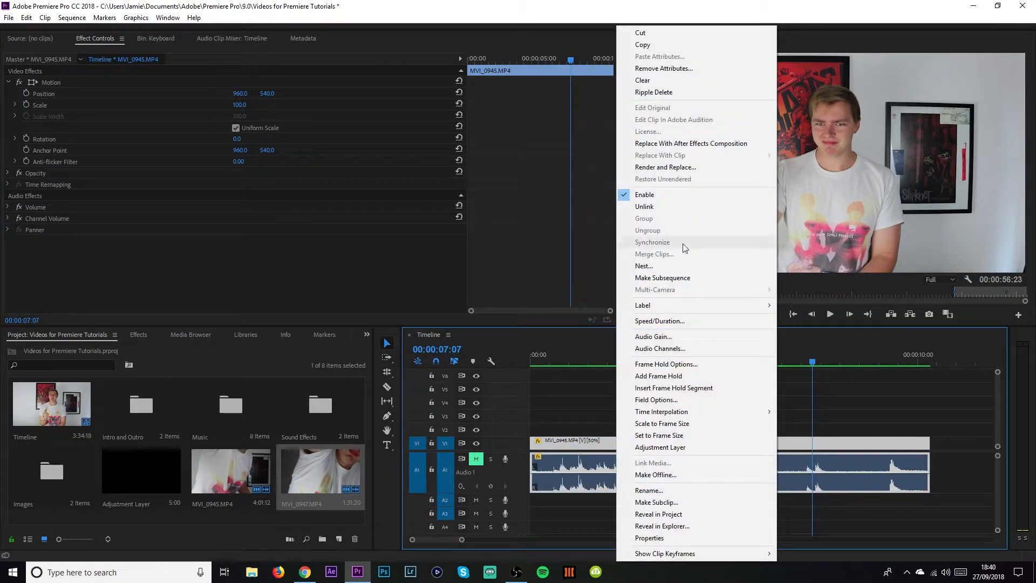
click(686, 336)
click(493, 340)
key(Home)
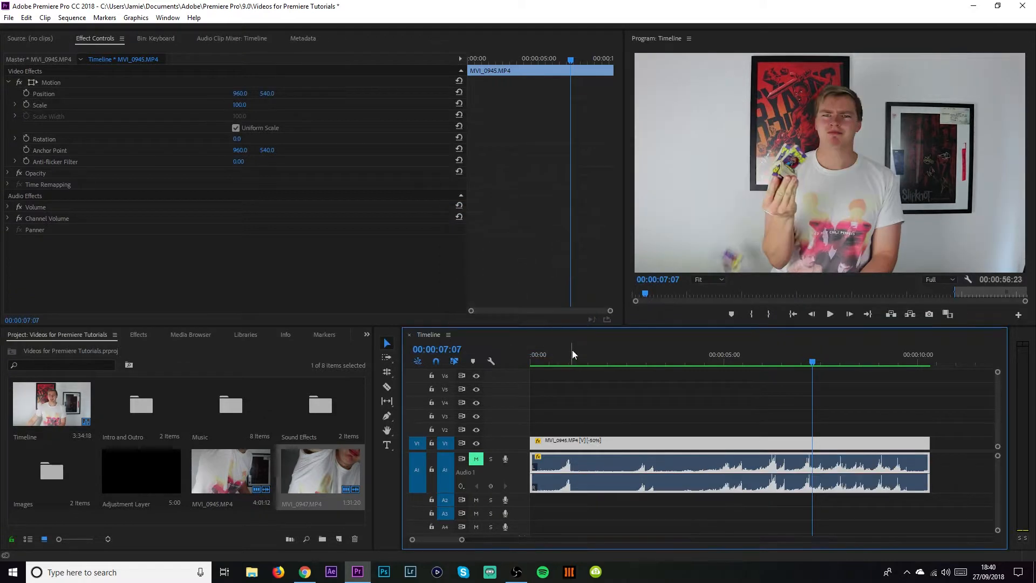
Stop playback and set the first clip's speed back to 100%.
key(space)
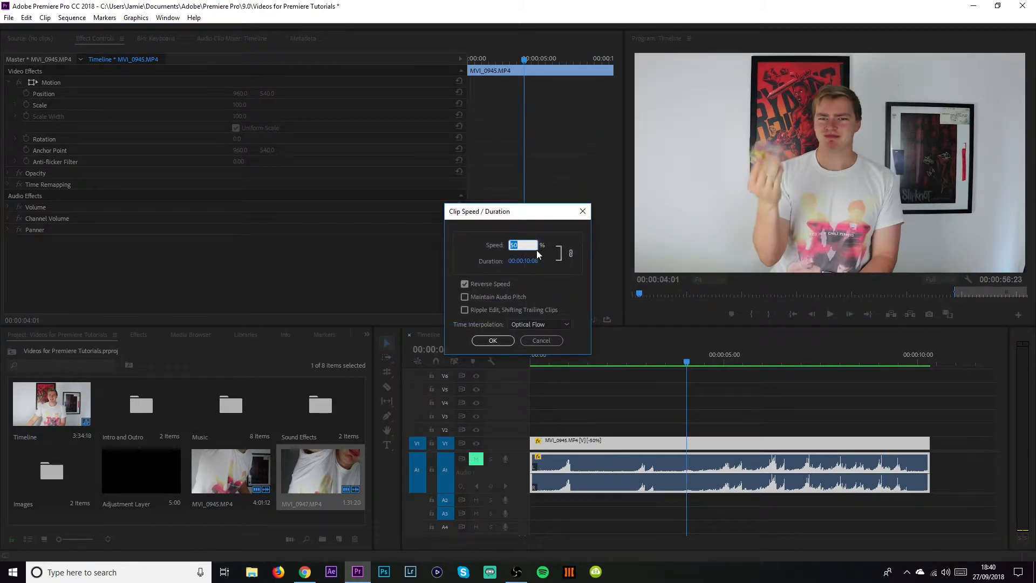
text(100)
key(Return)
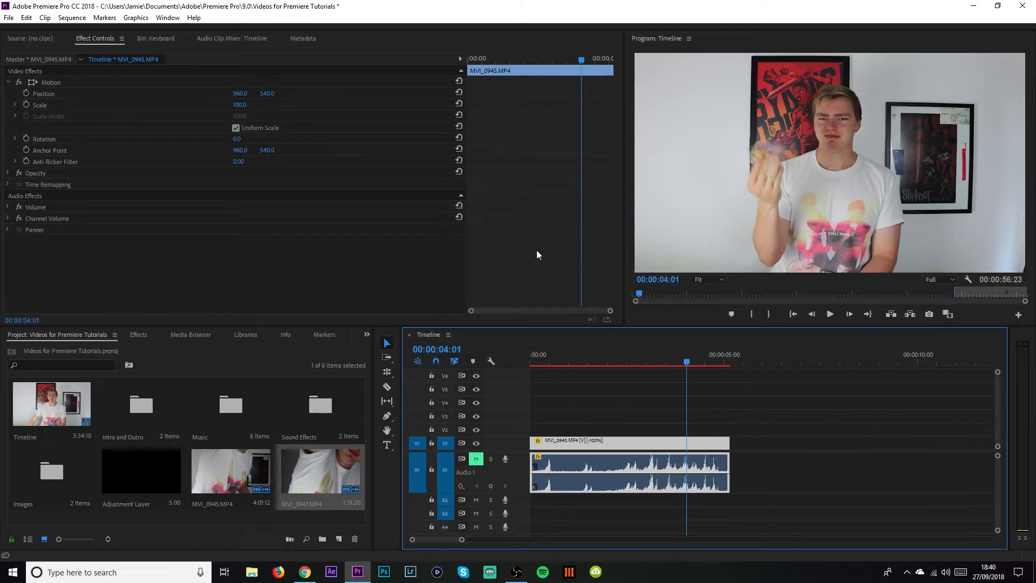
Mark an out point at the clip's end and render a preview of the normal-speed clip.
click(573, 360)
key(o)
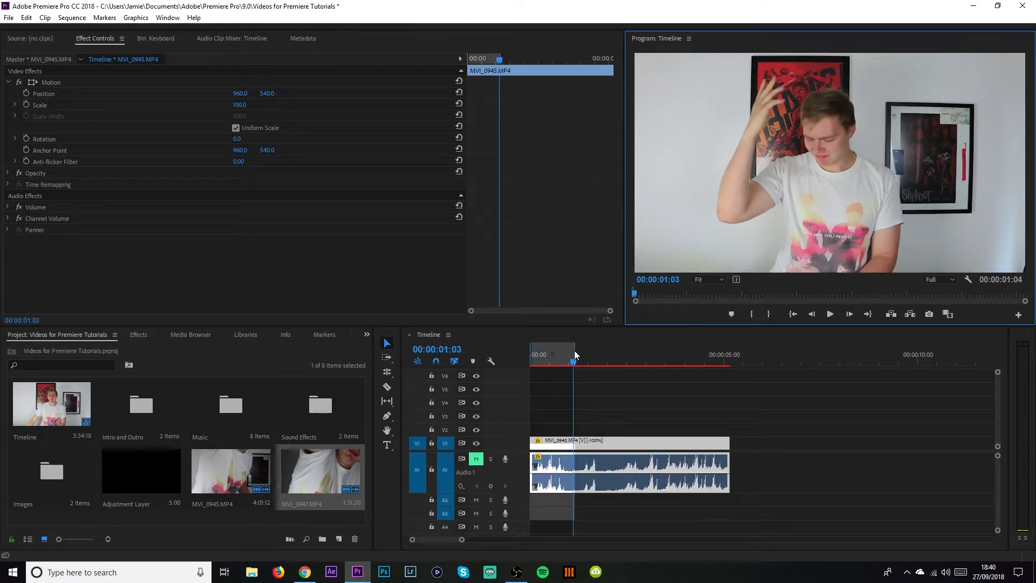
drag(573, 352, 725, 355)
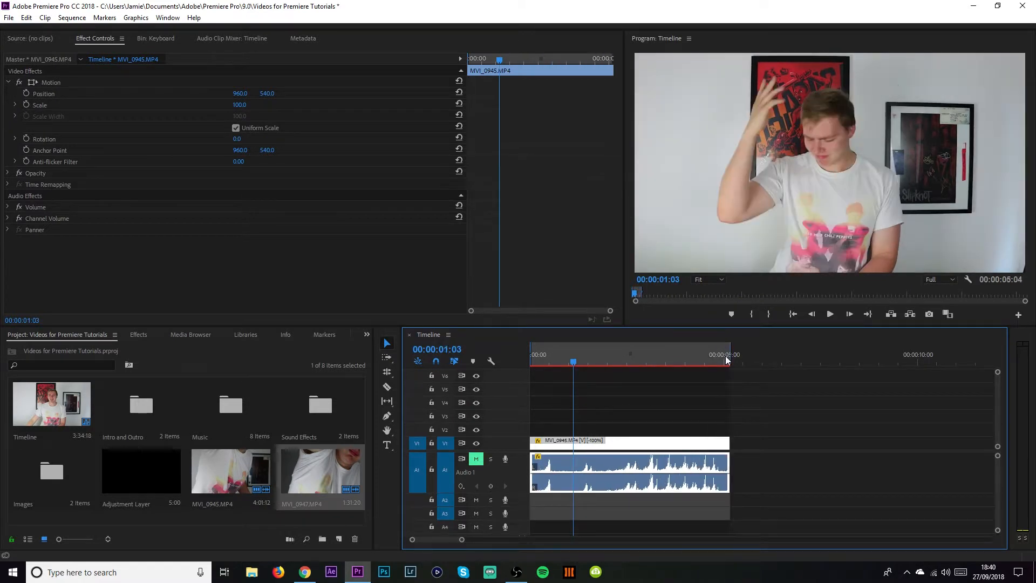
click(675, 369)
key(Return)
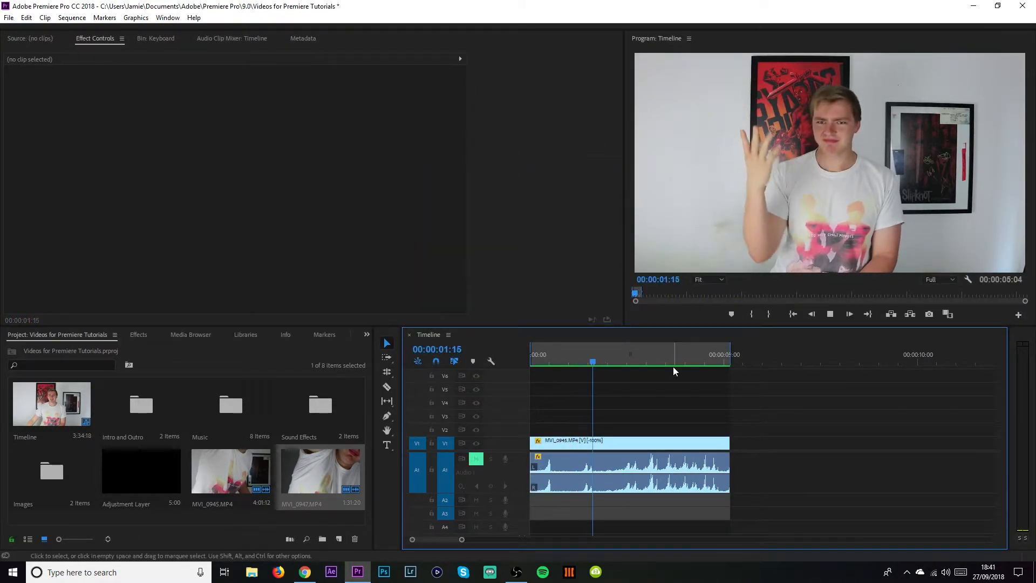
Play the normal-speed clip from the start of the sequence.
click(534, 363)
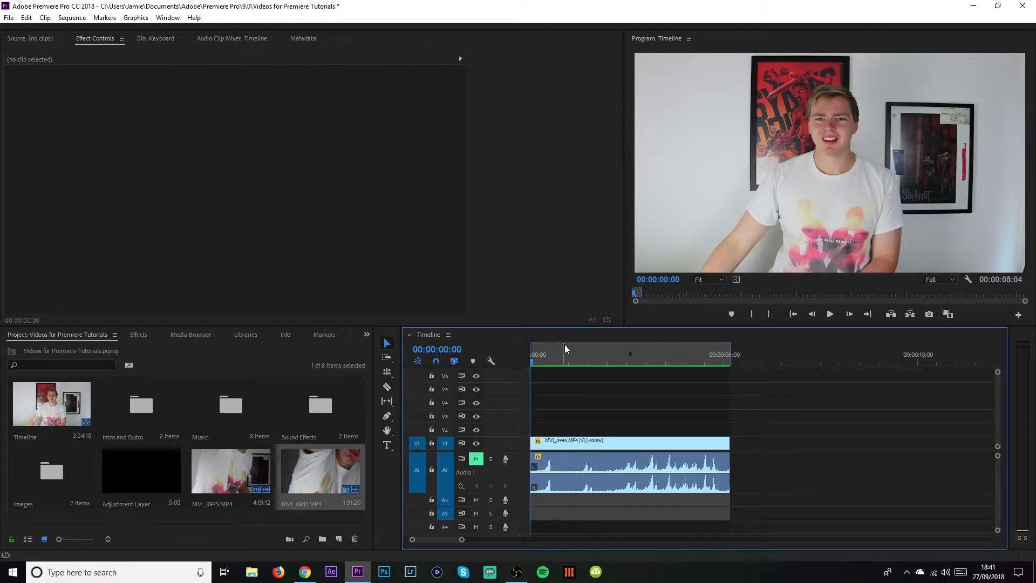
key(space)
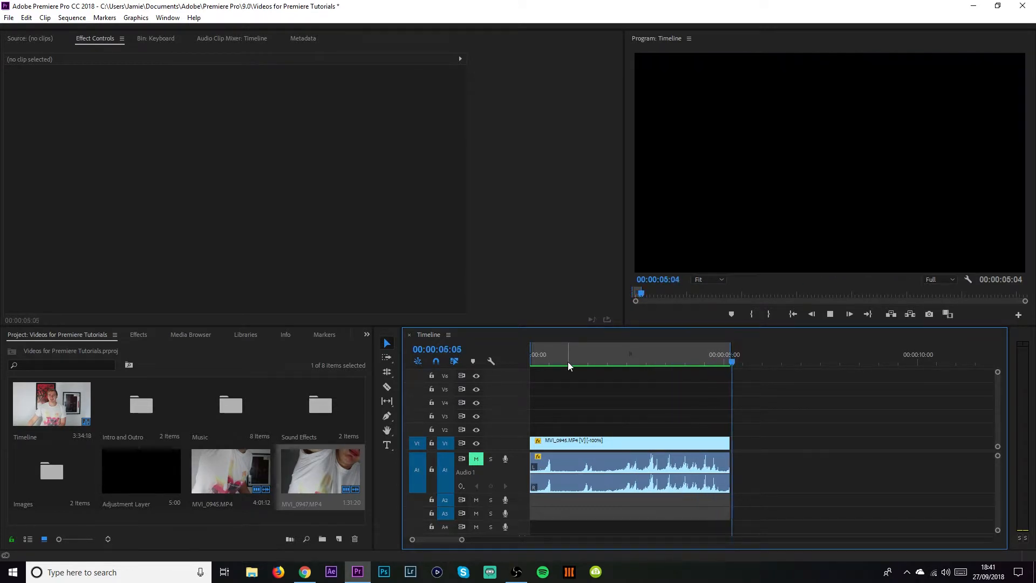
key(space)
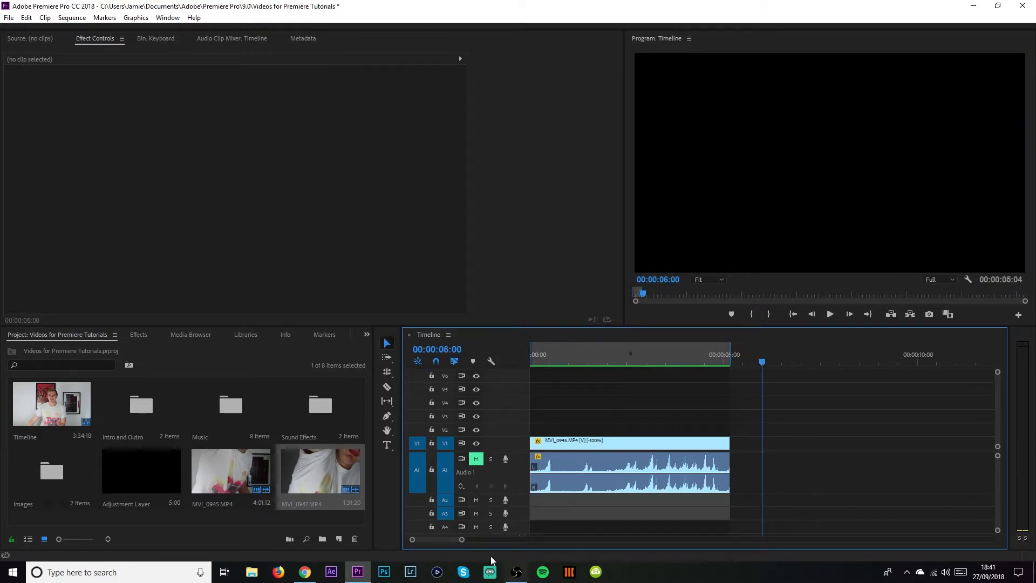
Set the second clip's speed to 50% in the Clip Speed / Duration dialog.
drag(463, 540, 570, 539)
click(611, 358)
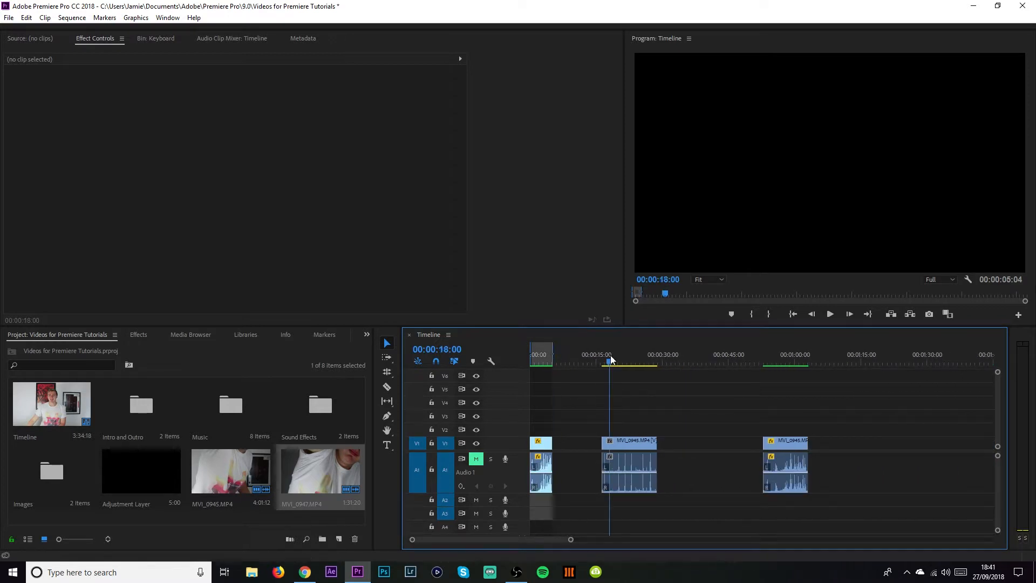
drag(613, 359, 603, 358)
drag(570, 540, 483, 539)
scroll(621, 514, down, 2)
click(618, 364)
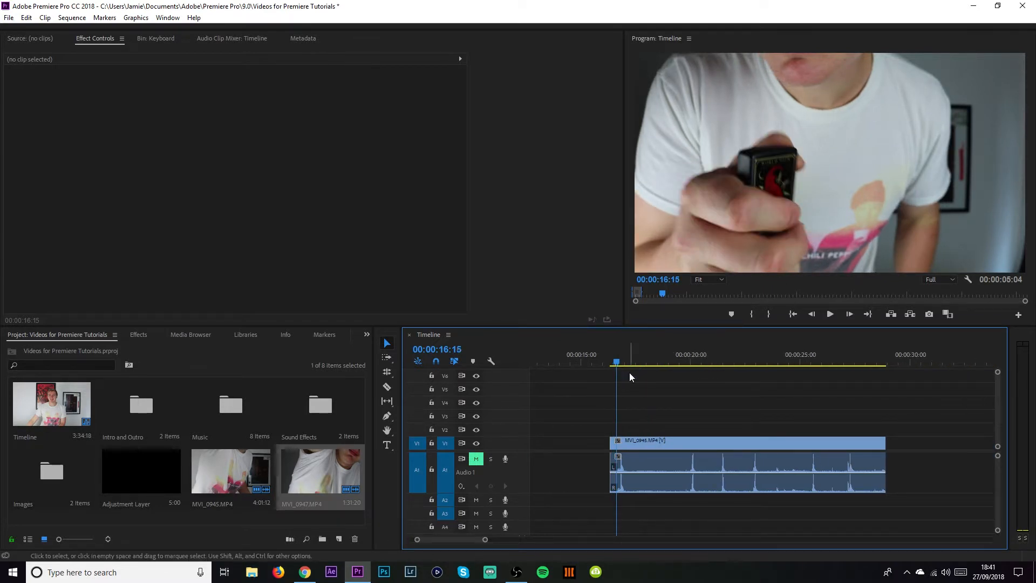
drag(615, 355, 696, 366)
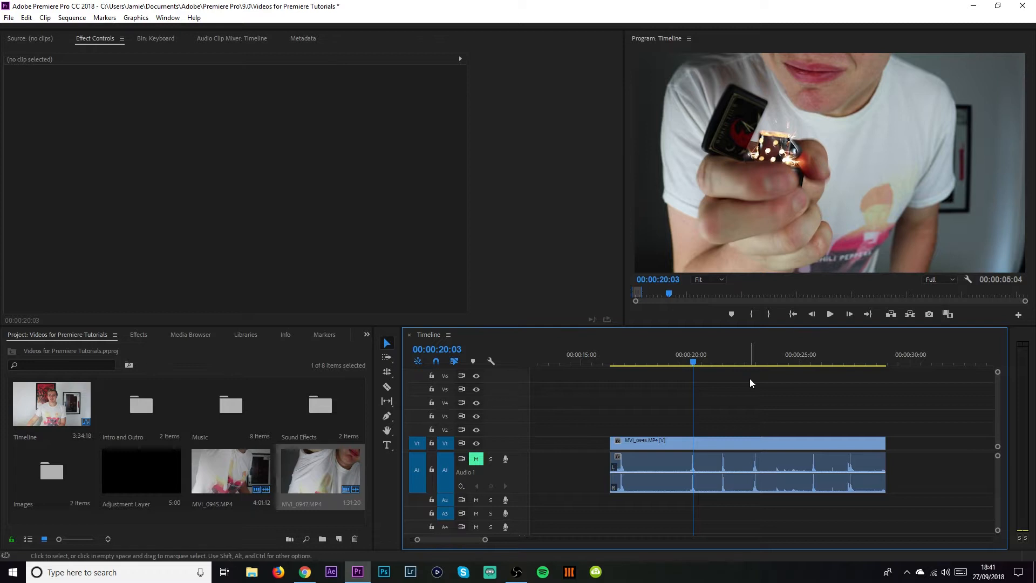
scroll(709, 361, down, 1)
right_click(660, 446)
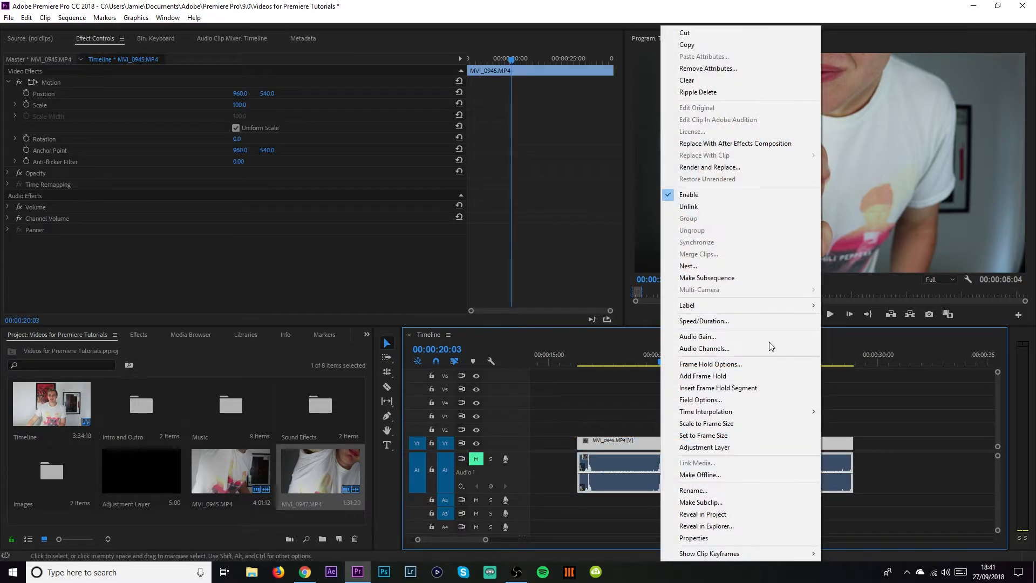
click(746, 321)
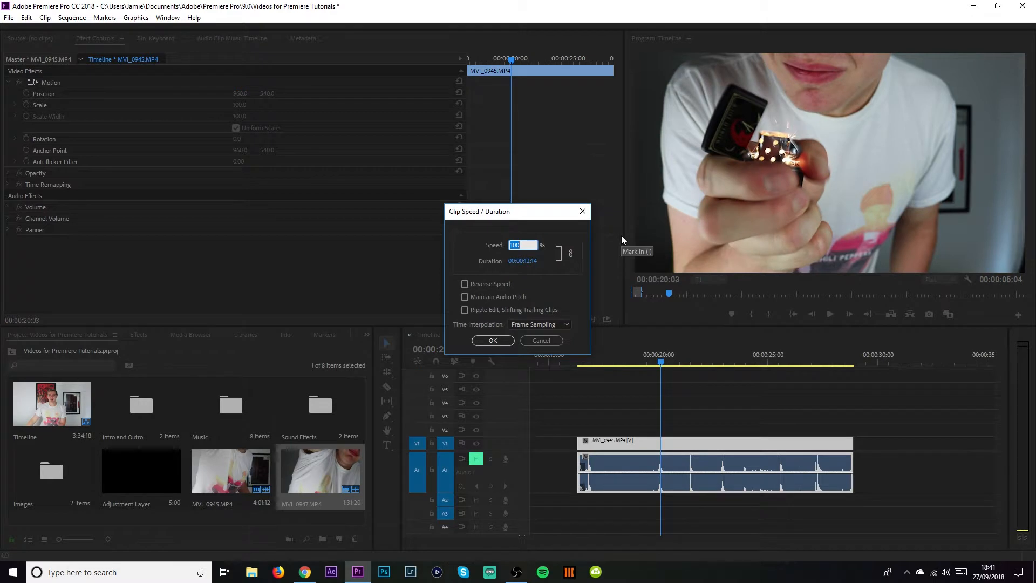
text(50)
key(Return)
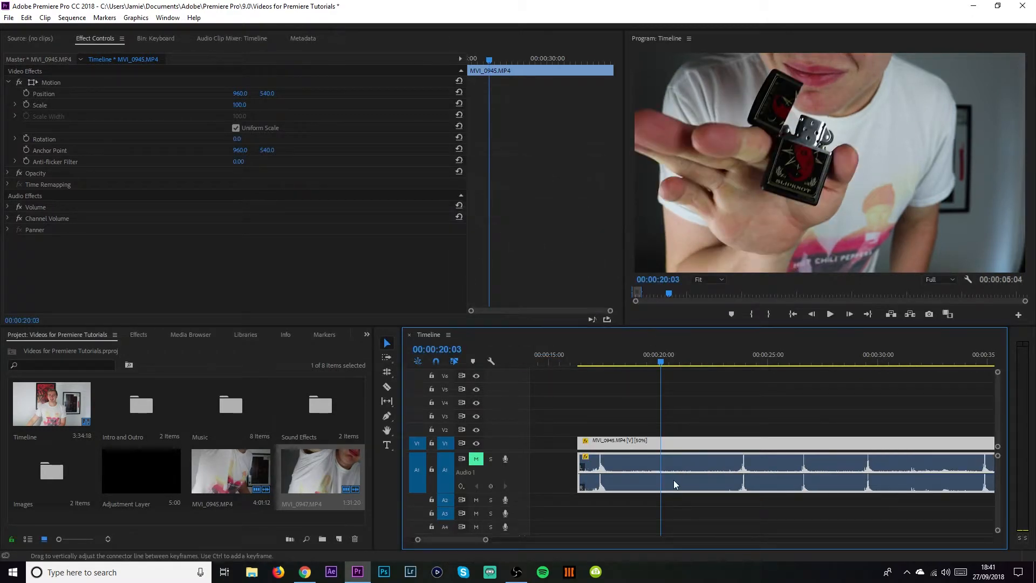
Set the second clip's time interpolation to Optical Flow.
drag(486, 539, 535, 539)
right_click(633, 442)
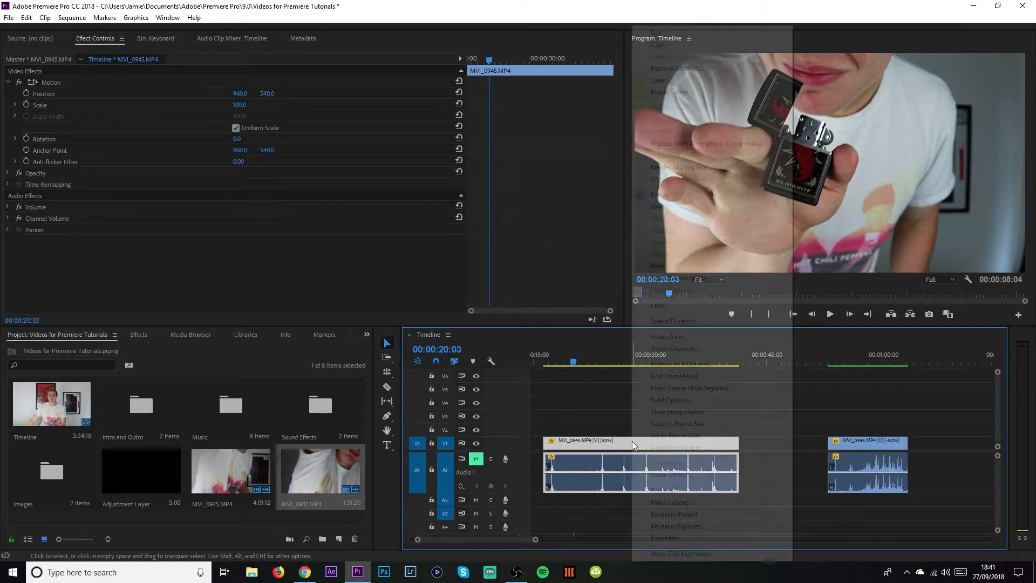
mouse_move(730, 414)
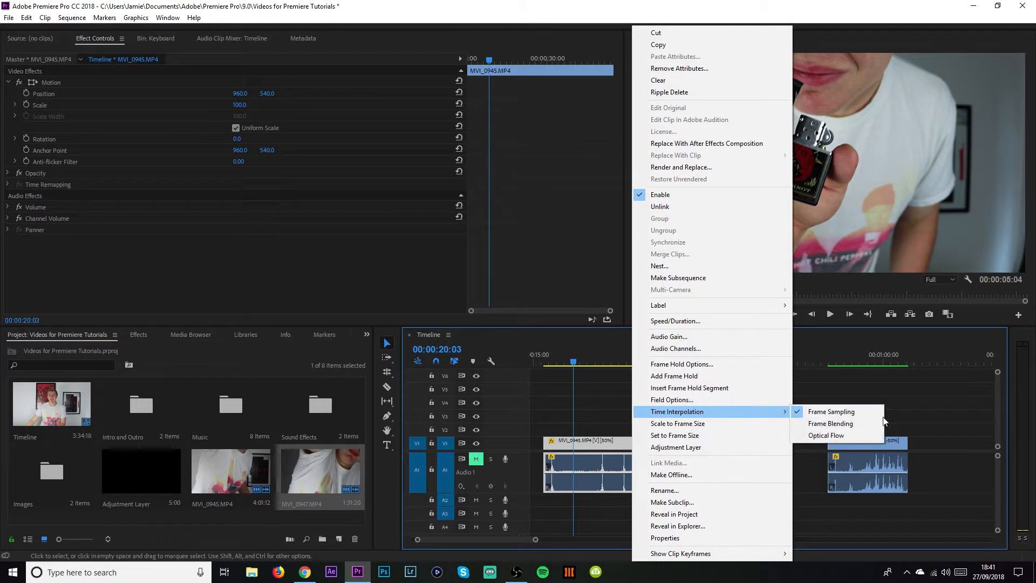
click(852, 436)
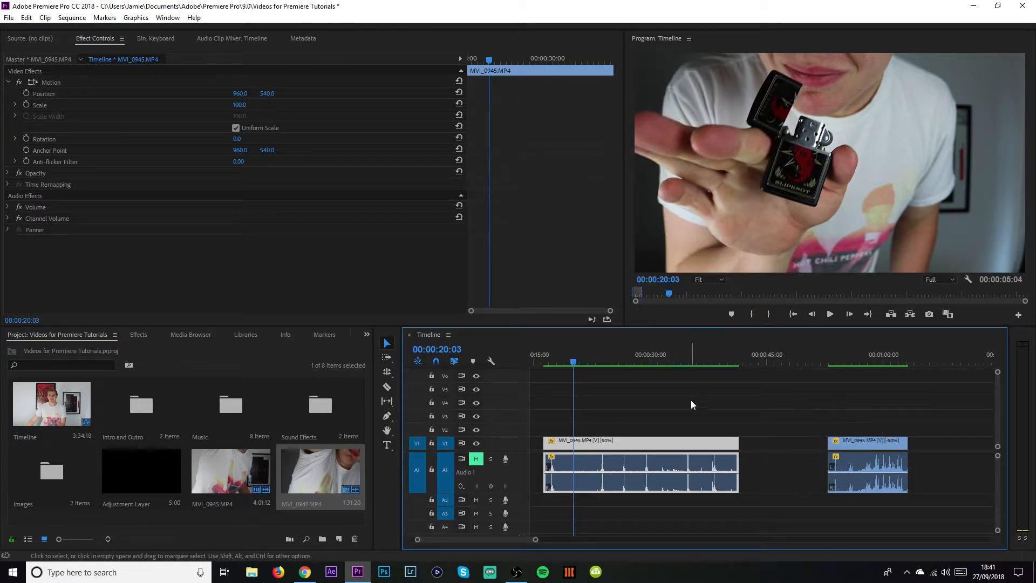
Play back the slowed second clip from its start.
click(551, 361)
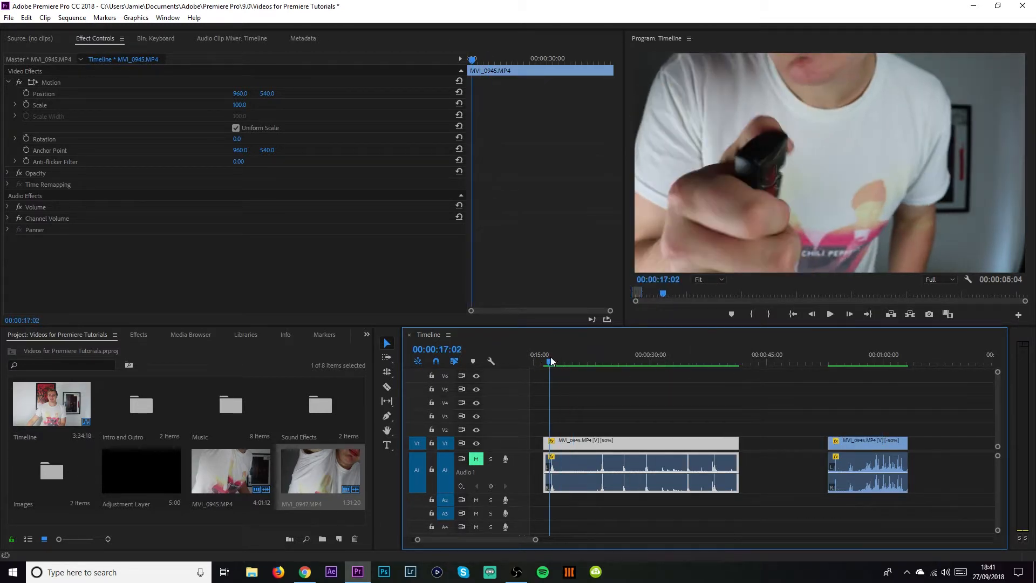
key(space)
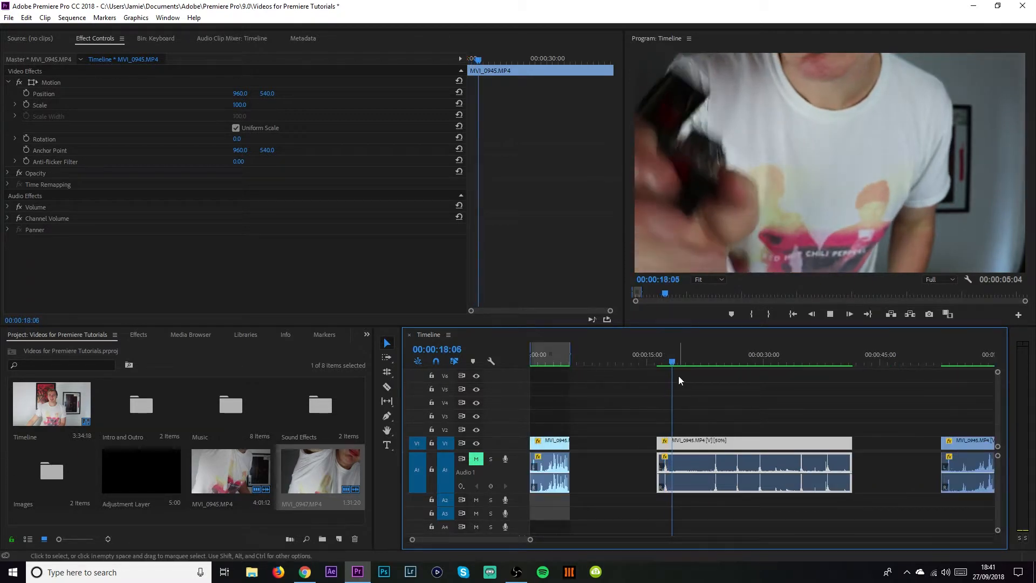
scroll(652, 361, down, 3)
drag(579, 361, 566, 362)
key(space)
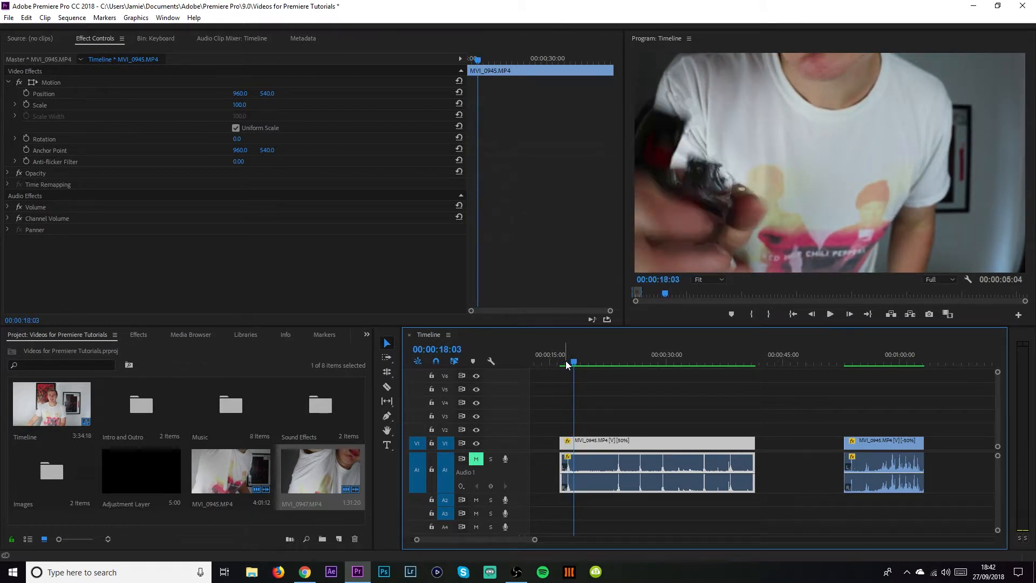
key(space)
Step frame by frame through the Optical Flow slowed clip.
key(Left)
key(Left)
key(Left)
key(Left)
key(Left)
key(Left)
key(Left)
key(Left)
key(Left)
key(Left)
key(Left)
key(Left)
key(Left)
key(Left)
key(Left)
key(Left)
key(Left)
key(Left)
key(Left)
key(Left)
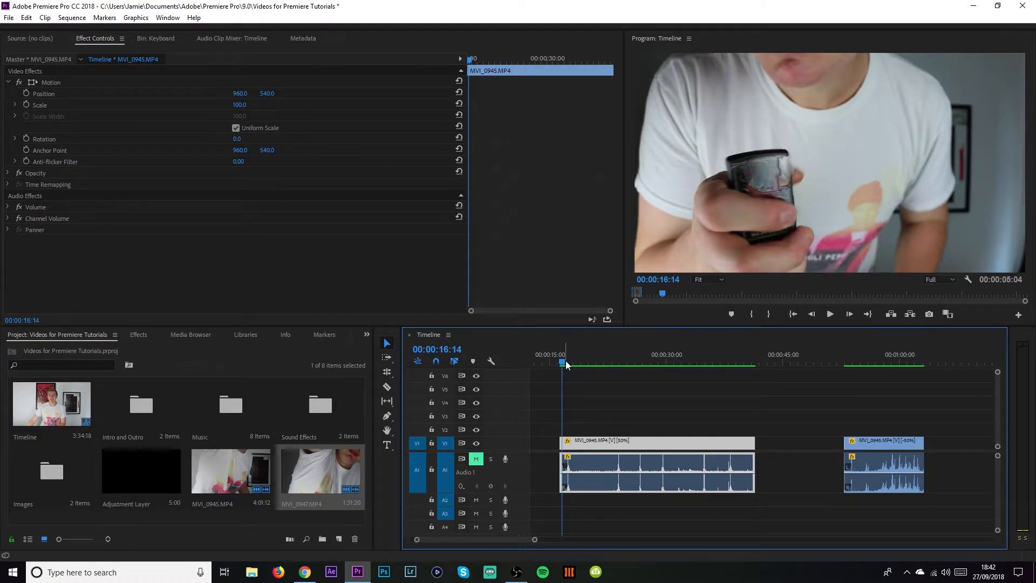
key(Left)
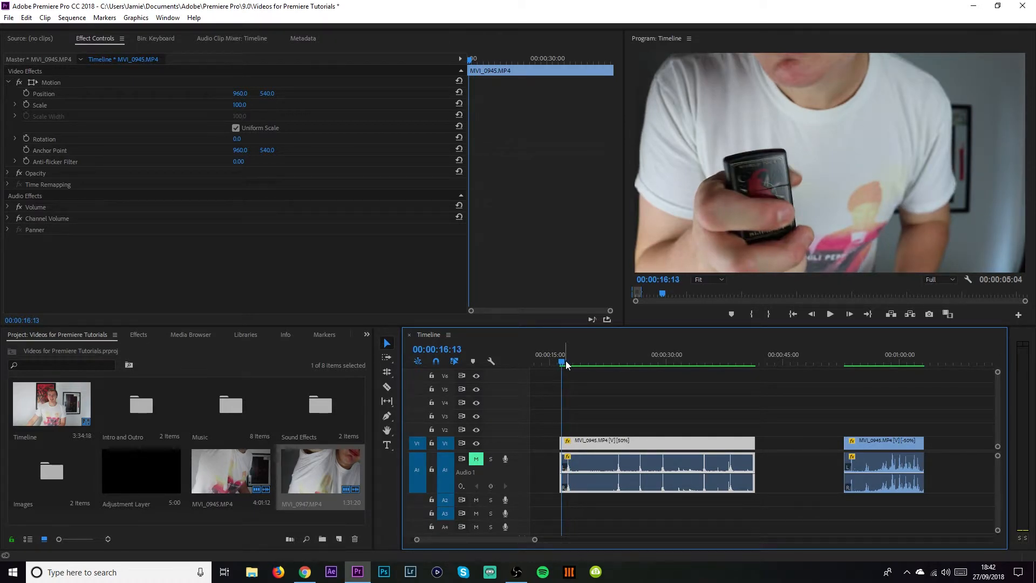
key(Right)
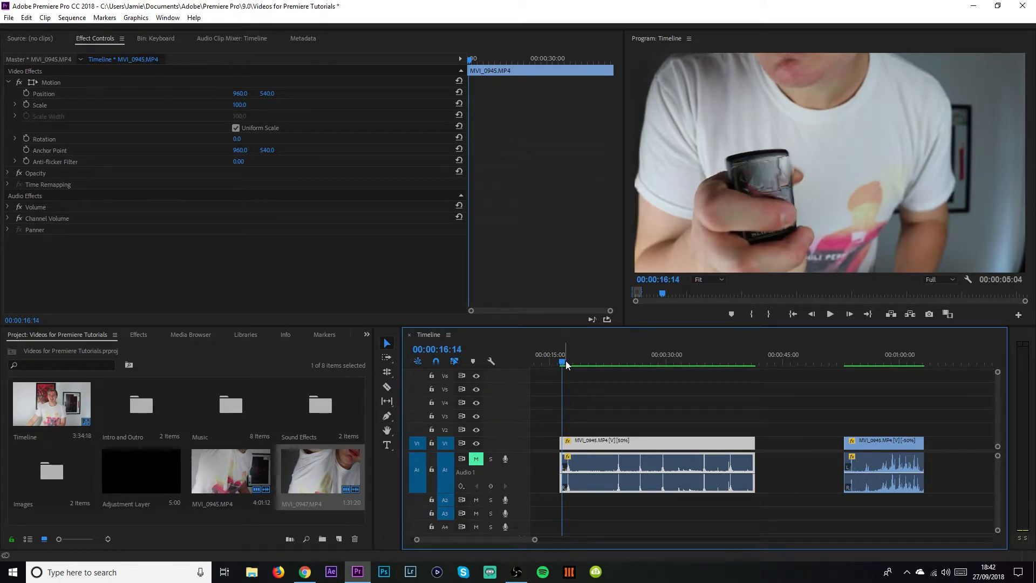
key(Right)
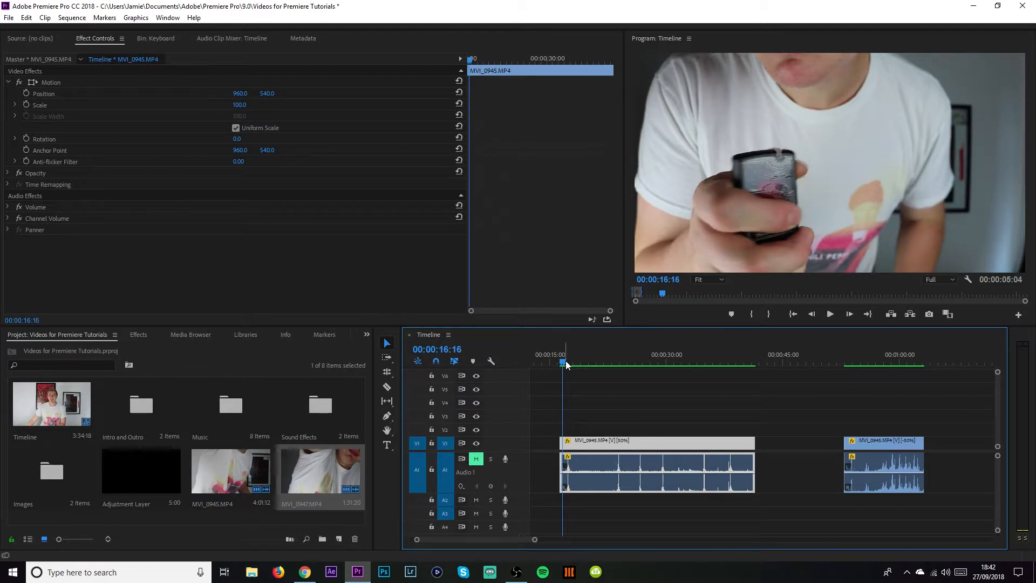
key(Right)
key(Right)
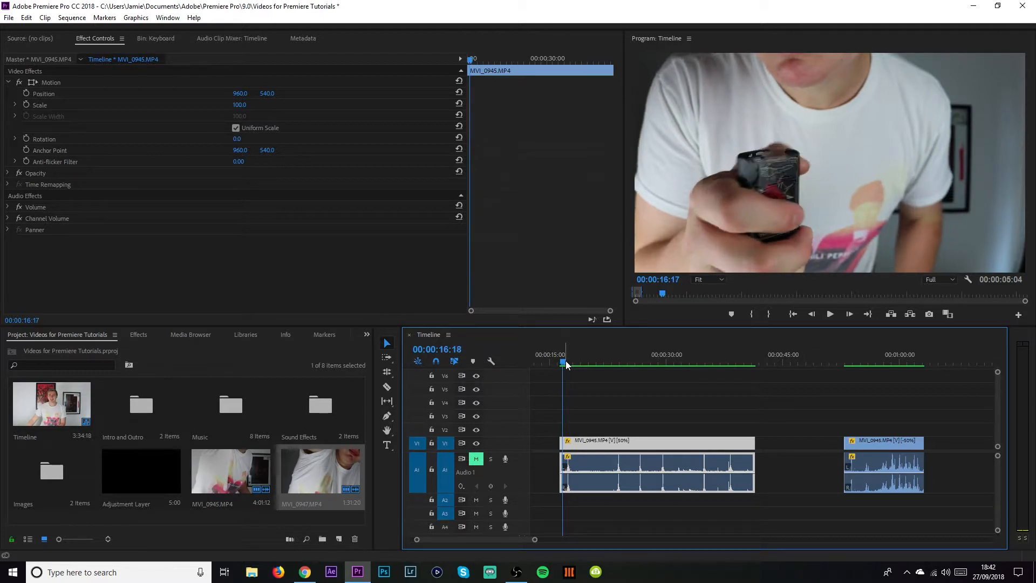
key(Right)
key(Right)
key(Right)
key(Right)
key(Right)
key(Right)
key(Right)
key(Right)
key(Right)
key(Right)
key(Right)
key(Right)
key(Right)
key(Right)
key(Right)
key(Right)
key(Right)
key(Right)
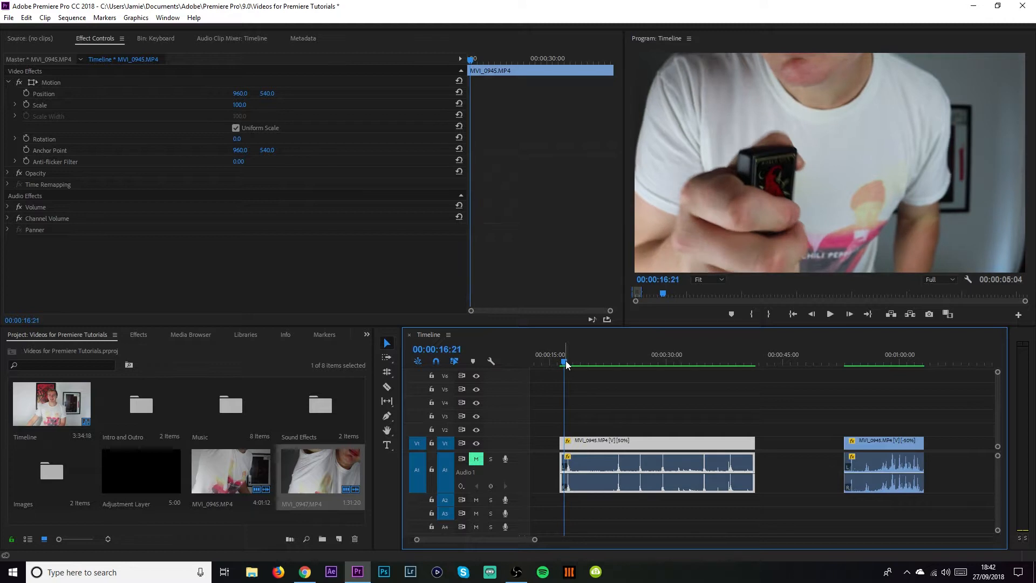
key(Right)
key(Right)
key(Right)
key(Right)
key(Right)
key(Right)
key(Right)
key(Right)
key(Right)
key(Right)
key(Right)
key(Right)
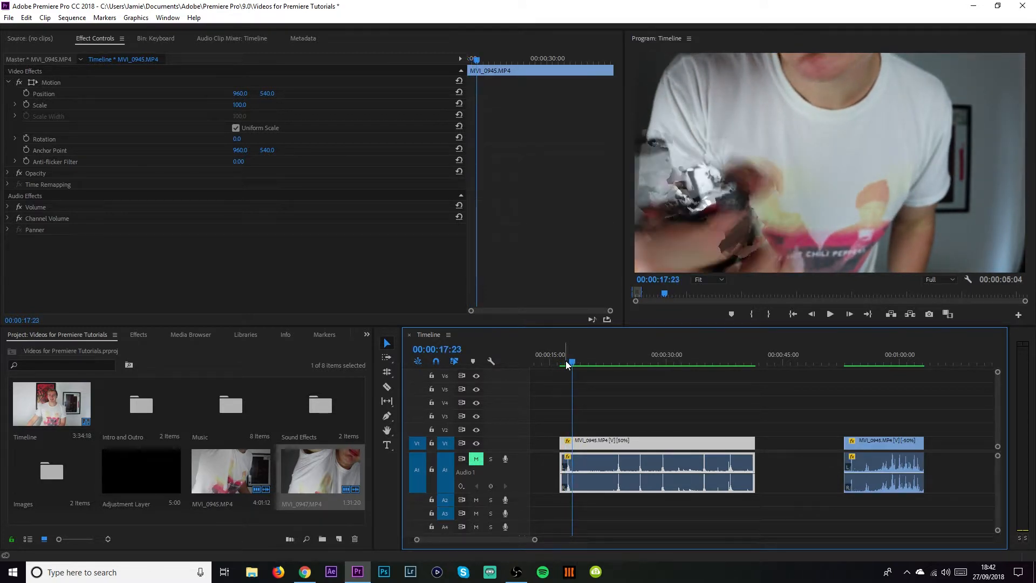
key(Right)
key(Right)
key(Right)
key(Right)
key(Right)
key(Right)
key(Right)
key(Right)
key(Right)
key(Right)
key(Right)
key(Right)
key(Right)
key(Right)
key(Right)
key(Right)
key(Right)
key(Right)
key(Right)
key(Right)
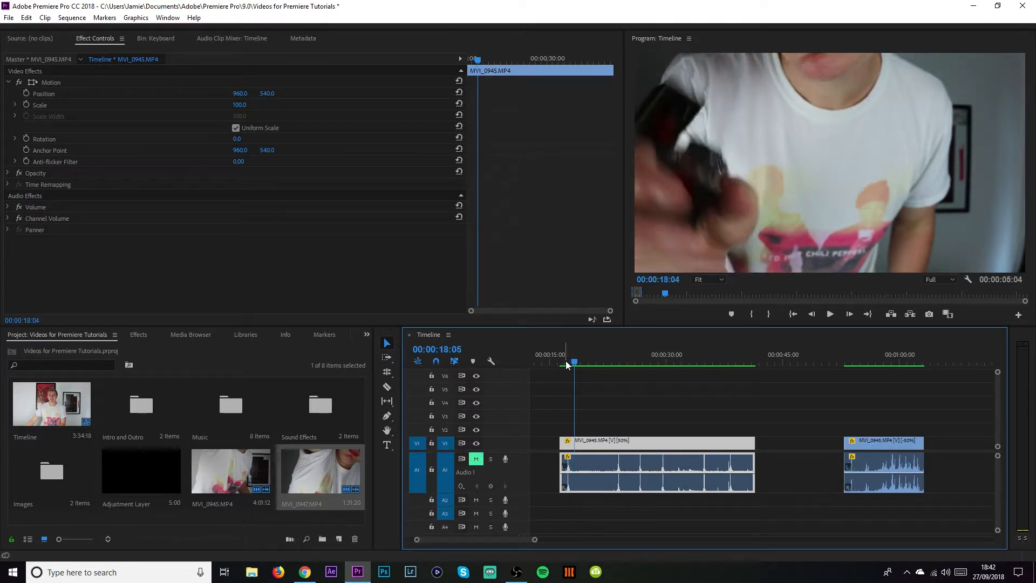
key(Right)
key(Right)
key(Right)
key(Right)
key(Right)
key(Right)
key(Right)
key(Right)
key(Right)
key(Right)
key(Right)
key(Right)
key(Right)
key(Right)
key(Right)
key(Right)
key(Right)
key(Right)
key(Right)
key(Right)
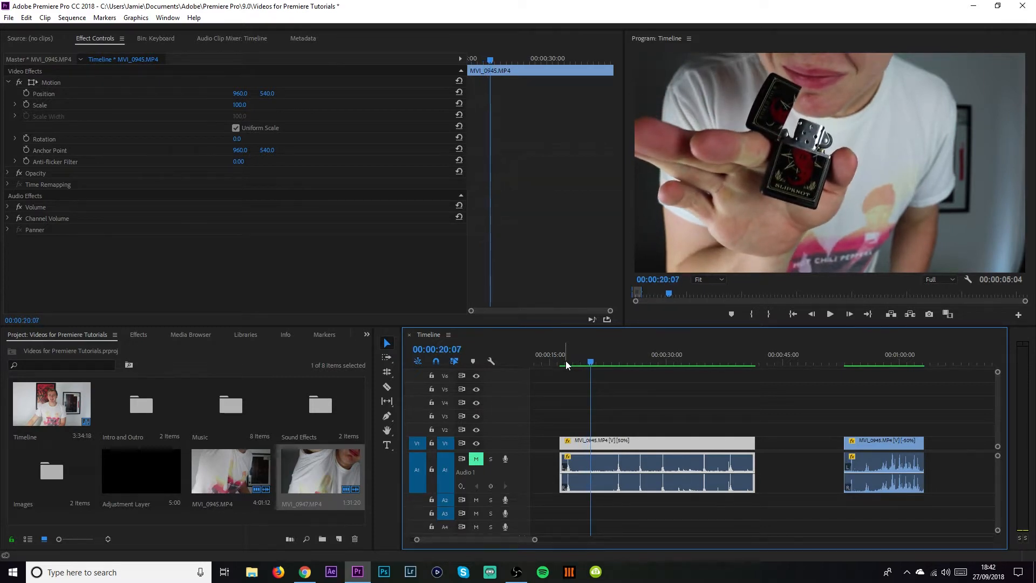
key(Right)
key(Right)
key(Right)
key(Right)
key(Right)
key(Right)
key(Right)
key(Right)
key(Right)
key(Right)
key(Right)
key(Right)
key(Right)
key(Right)
key(Right)
key(Right)
key(Right)
key(Right)
key(Right)
key(Right)
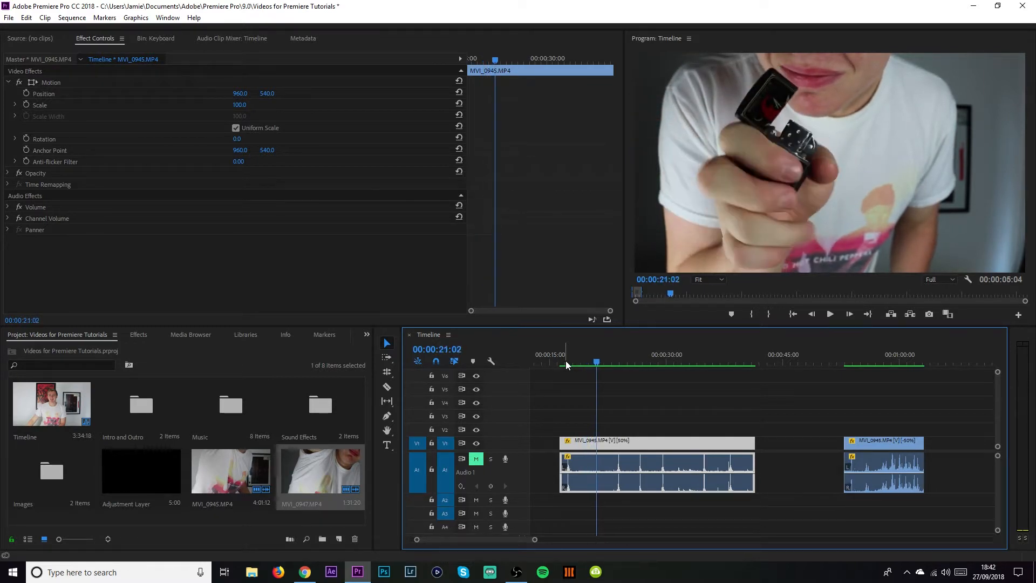
Play and scrub through the slowed clip again.
key(space)
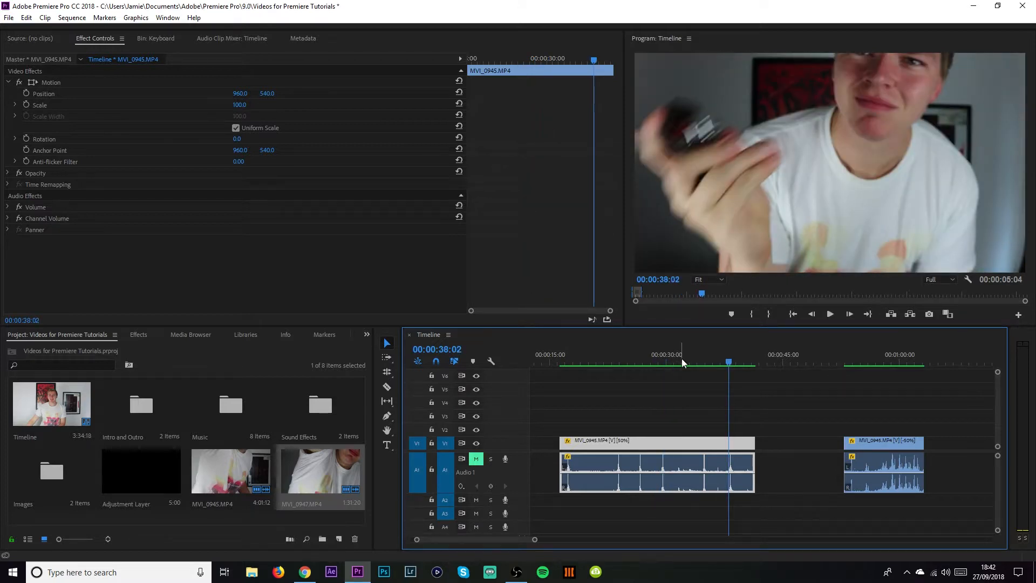
drag(682, 354, 649, 356)
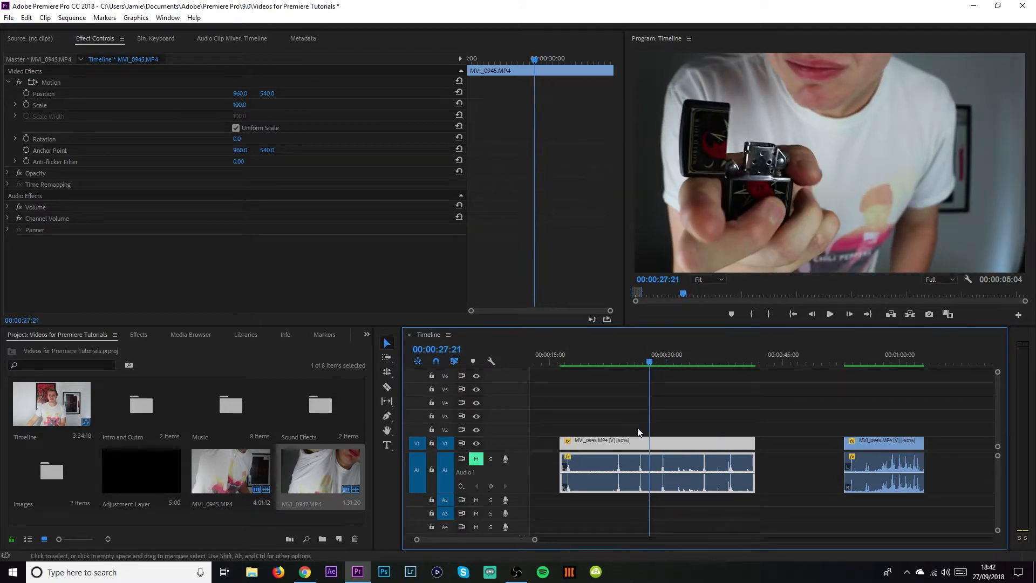
right_click(640, 444)
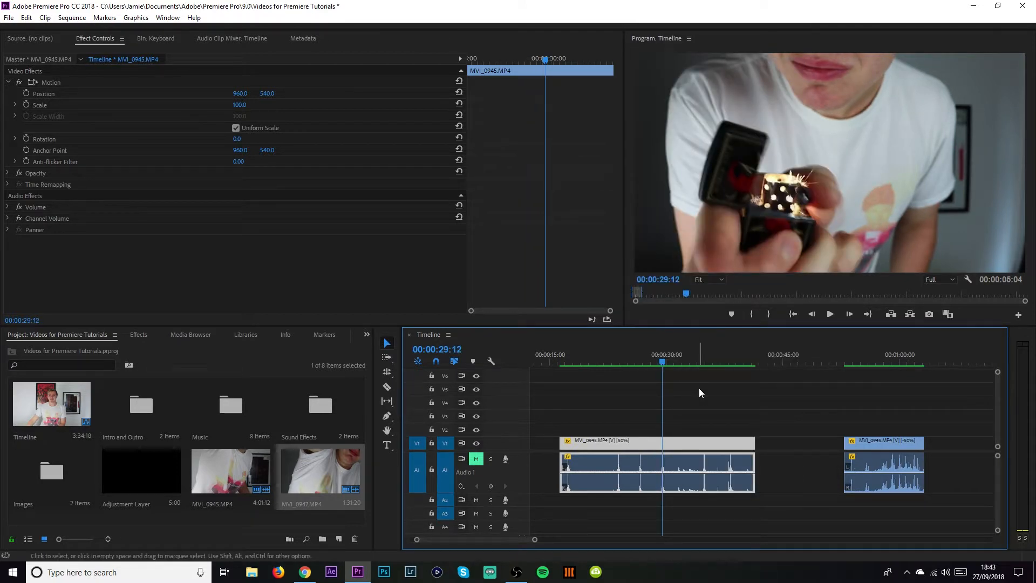
click(640, 361)
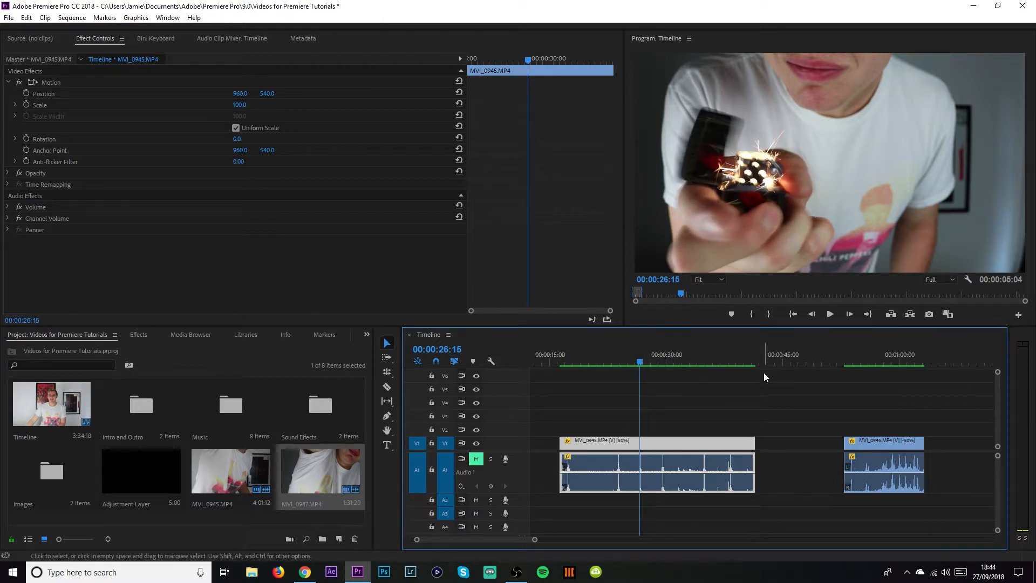
scroll(764, 377, down, 3)
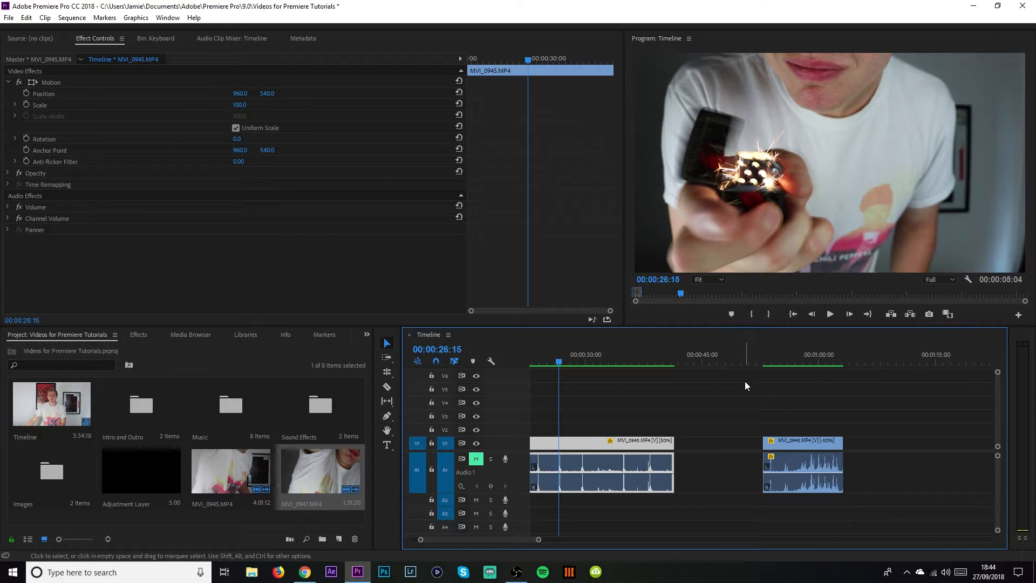
Move to the MVI_0947 clip in the timeline and scrub through it at normal speed.
click(782, 357)
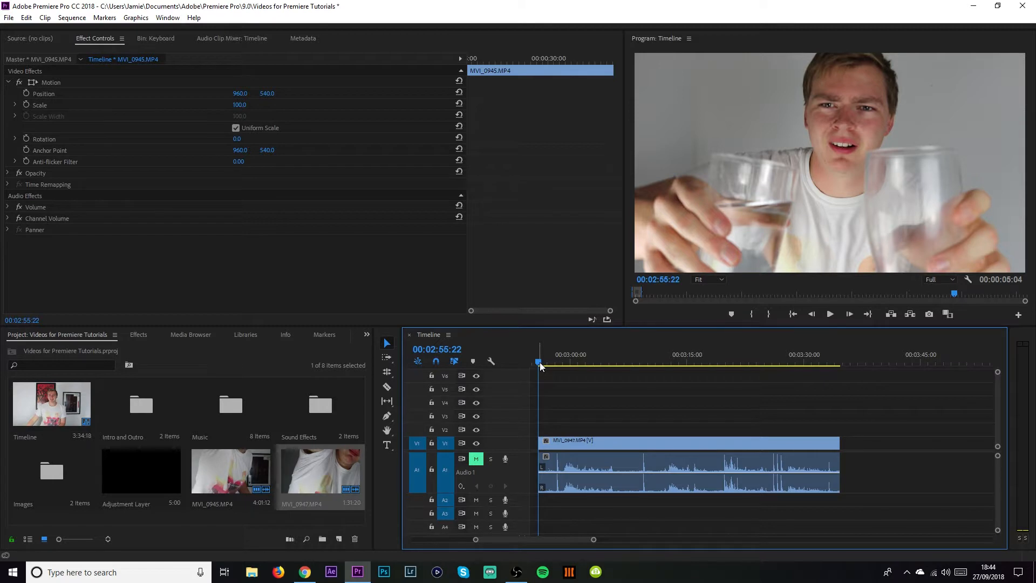
drag(542, 361, 592, 391)
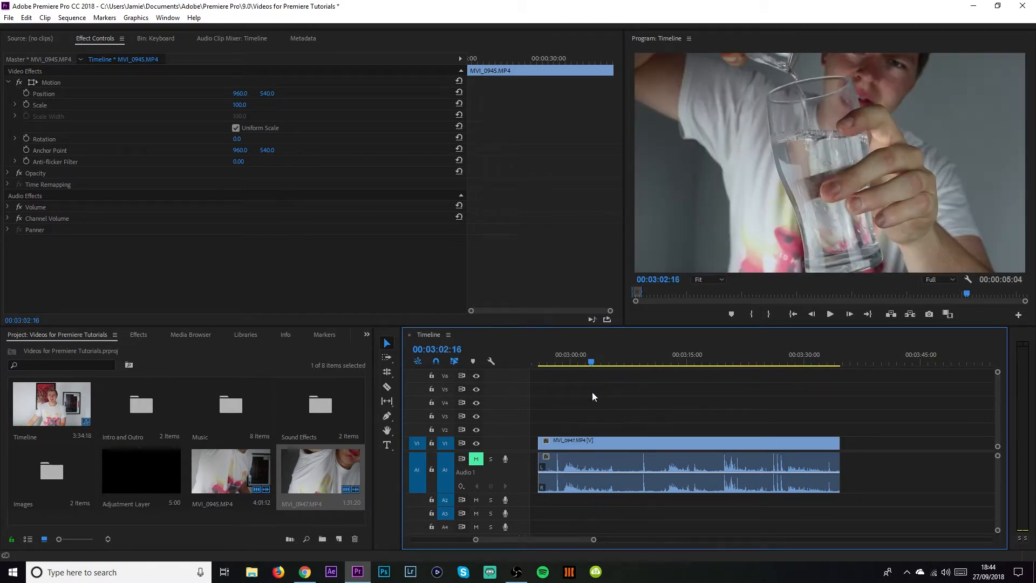
drag(594, 542, 660, 541)
right_click(646, 440)
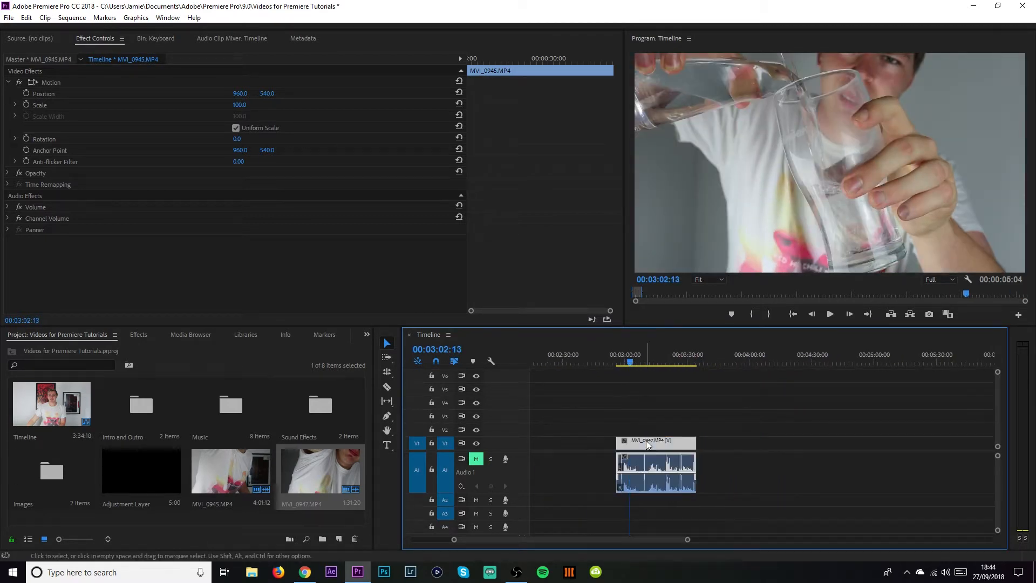
click(720, 337)
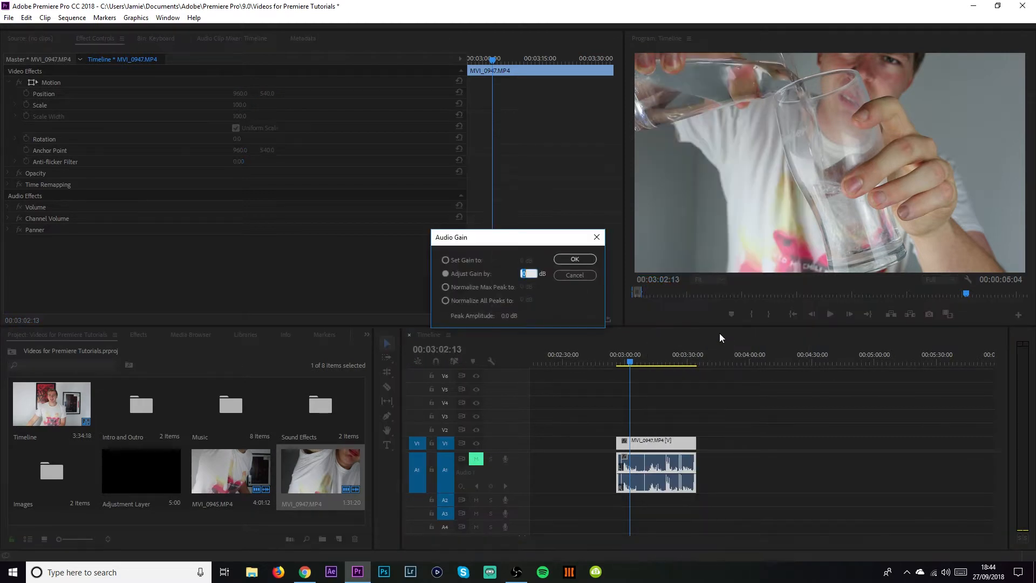
click(596, 238)
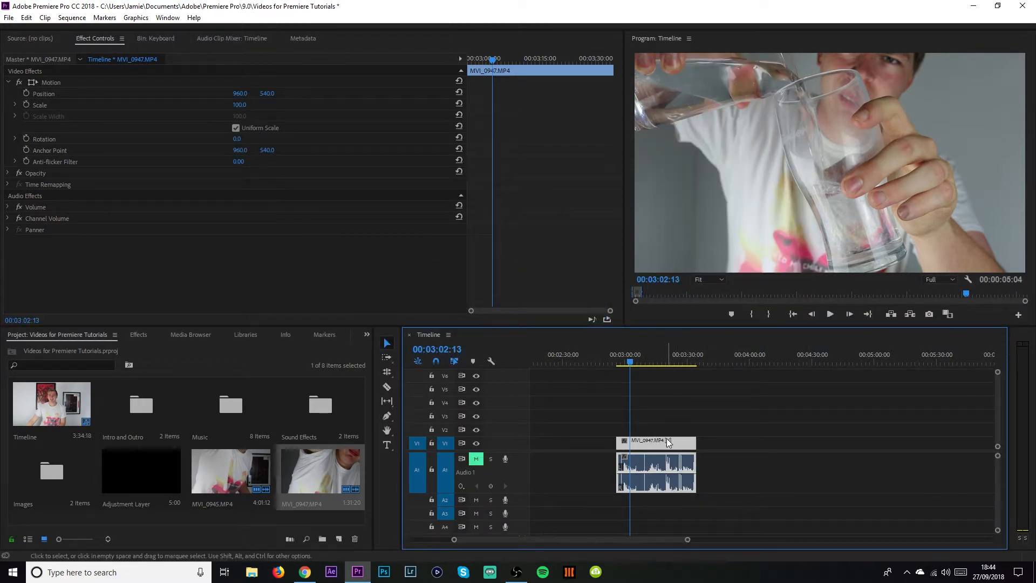
Set the MVI_0947 clip's speed to 50% with Optical Flow time interpolation.
right_click(666, 438)
click(712, 320)
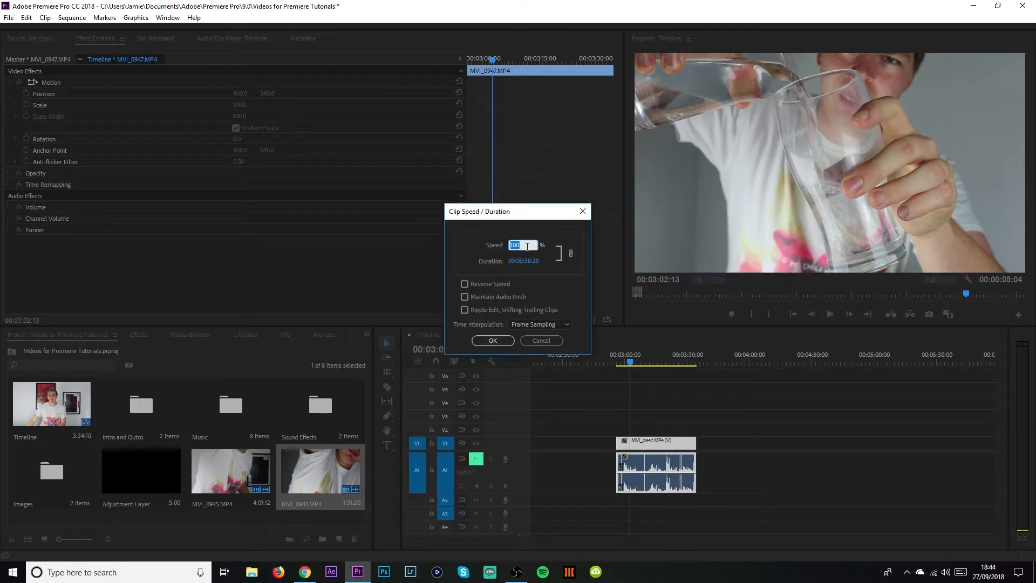
click(521, 324)
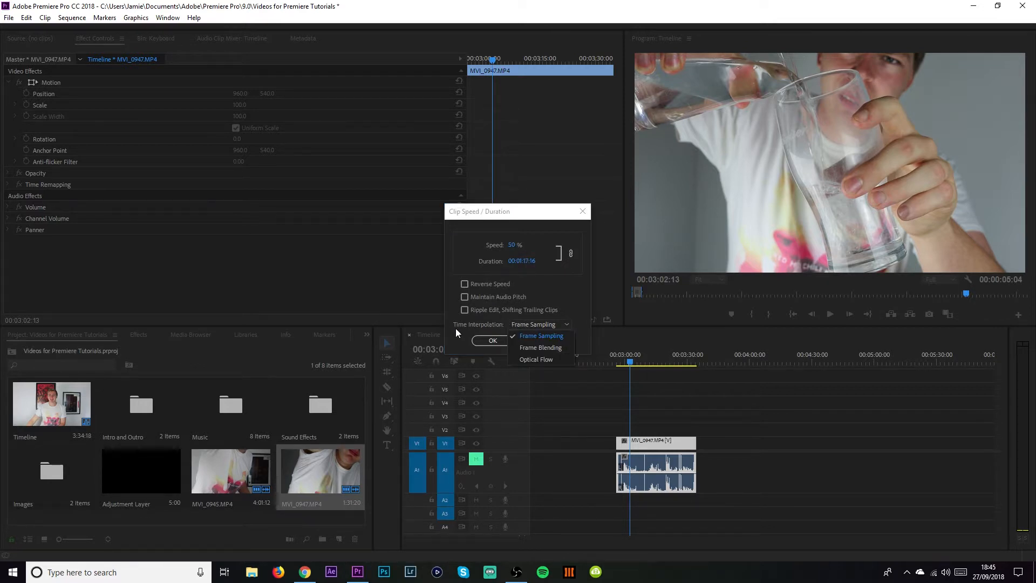
click(537, 359)
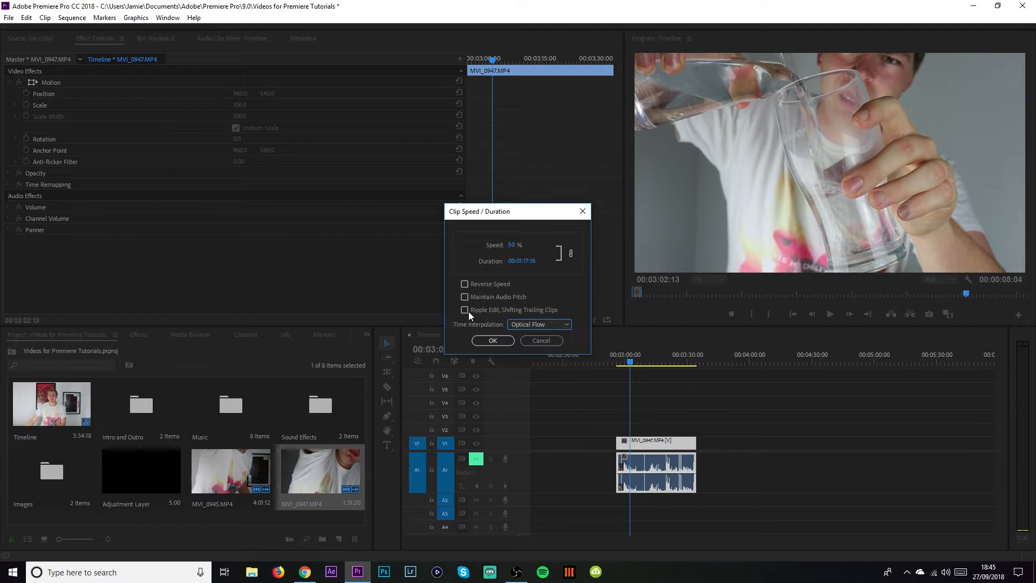
click(492, 340)
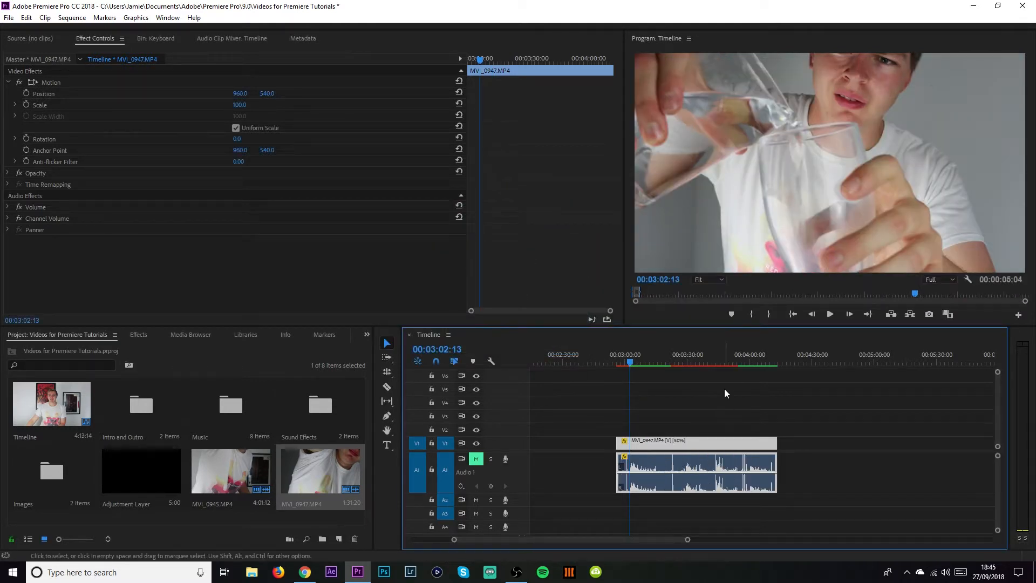
Mark in and out points around the slowed clip and render that range.
key(i)
drag(632, 351, 777, 365)
click(770, 314)
click(701, 358)
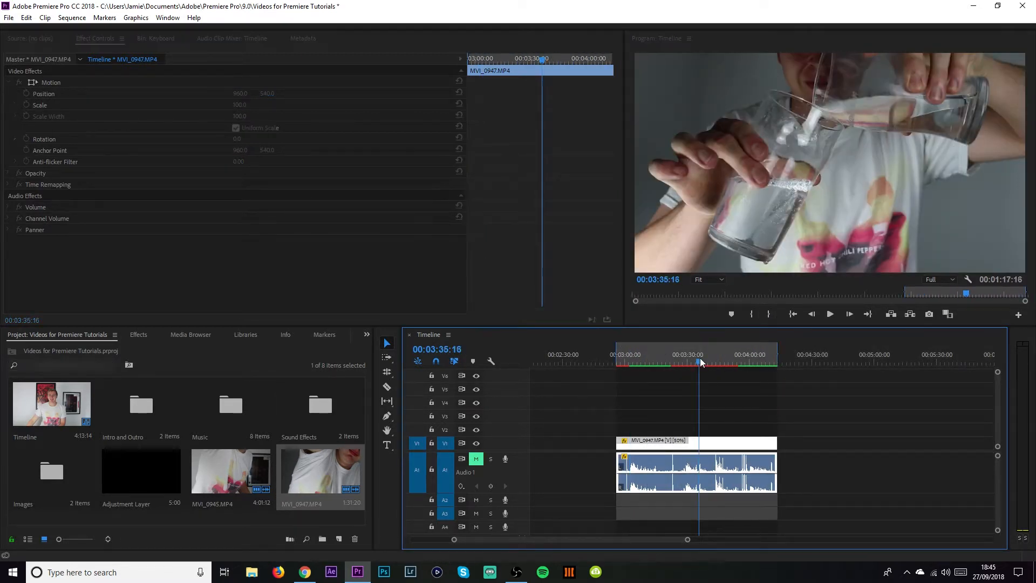
key(Return)
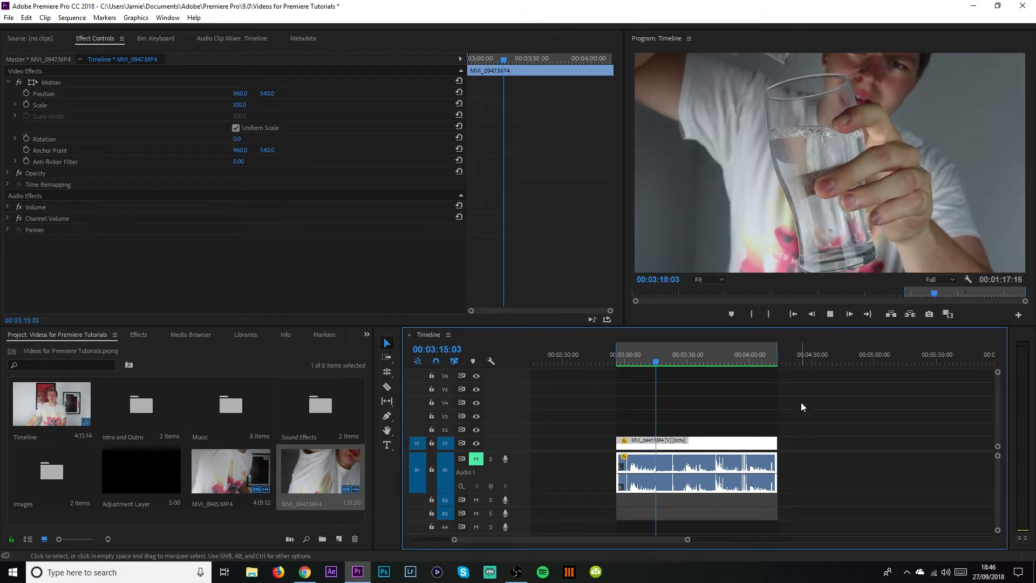
Play back the rendered slow-motion clip from several points along it.
drag(688, 540, 655, 526)
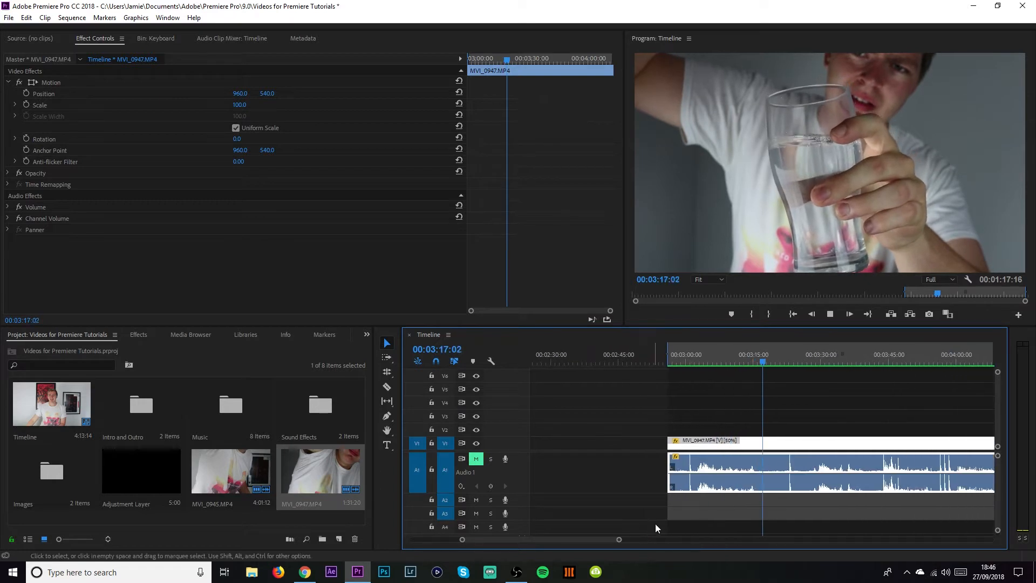
scroll(704, 504, down, 4)
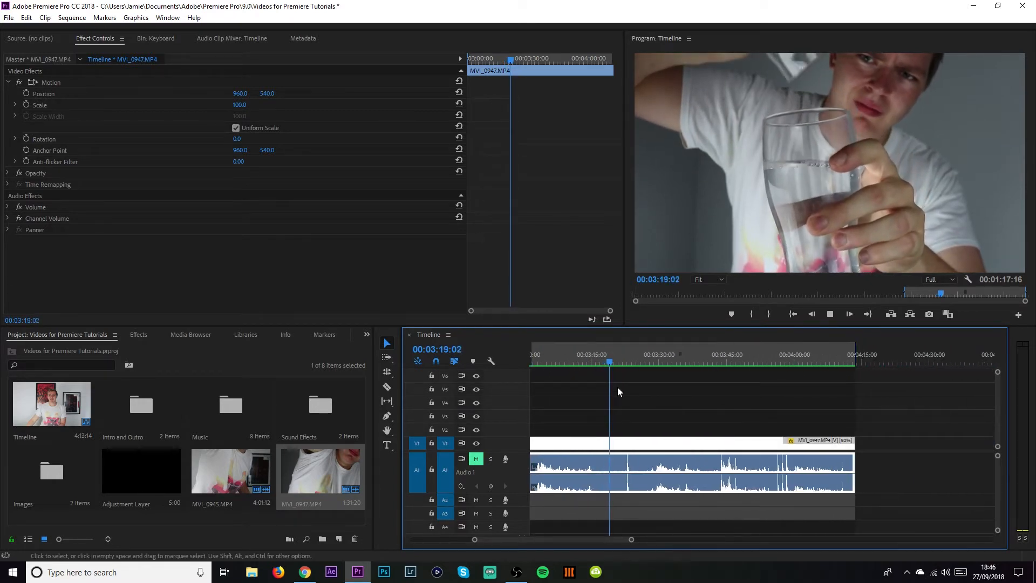
click(625, 360)
click(633, 359)
key(space)
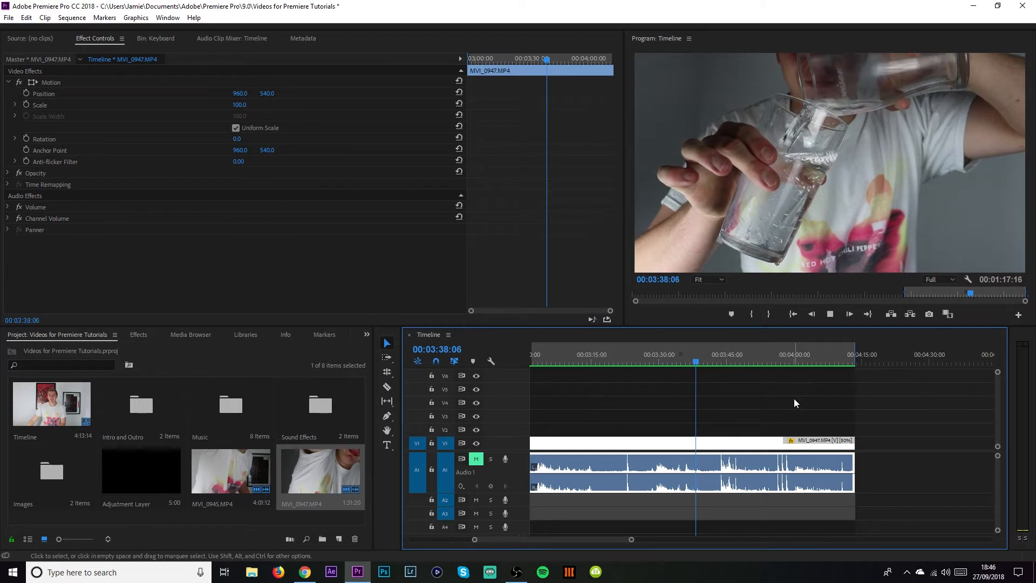
click(714, 362)
key(space)
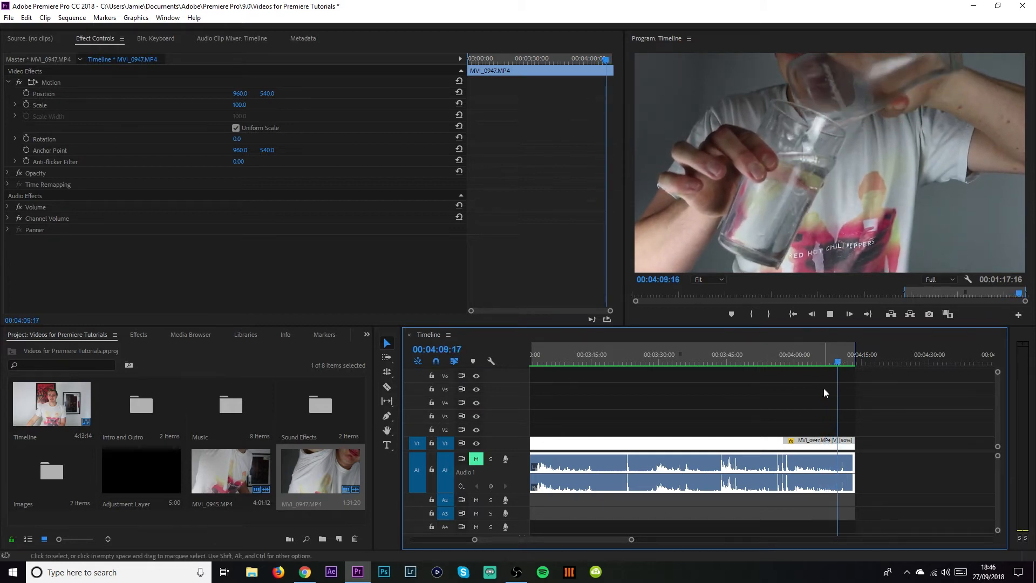
click(785, 360)
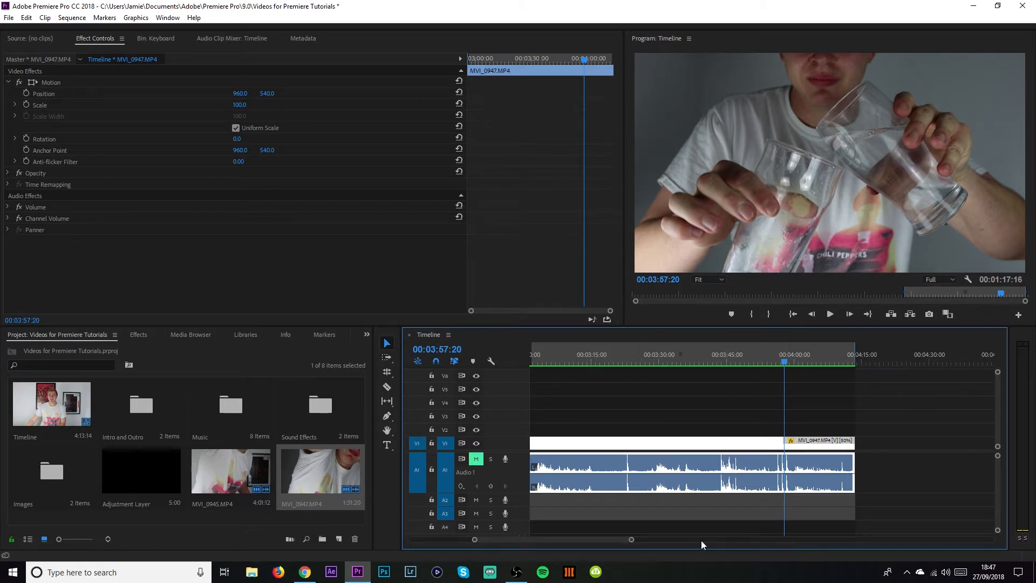
Scrub through the sequence from the first clip back to the slowed MVI_0947 clip.
drag(631, 539, 825, 539)
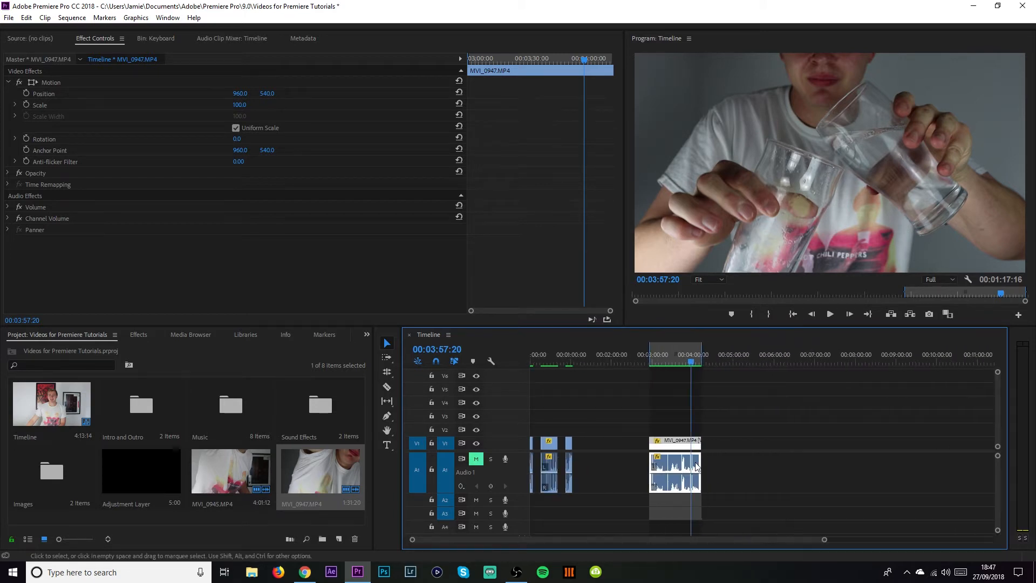
click(547, 356)
drag(548, 359, 533, 360)
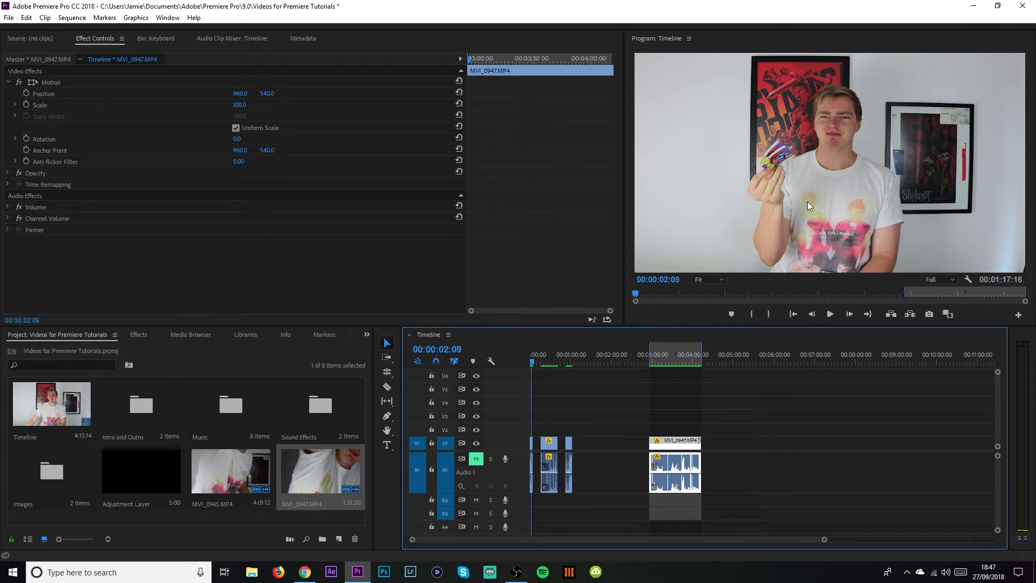
key(equal)
key(equal)
key(equal)
key(equal)
key(equal)
key(equal)
key(equal)
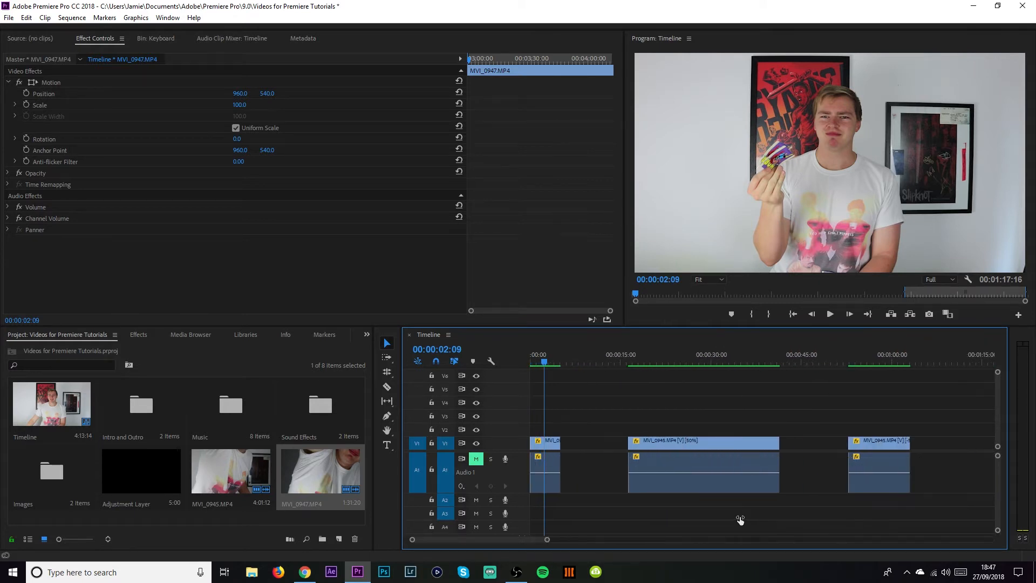
drag(555, 352, 689, 362)
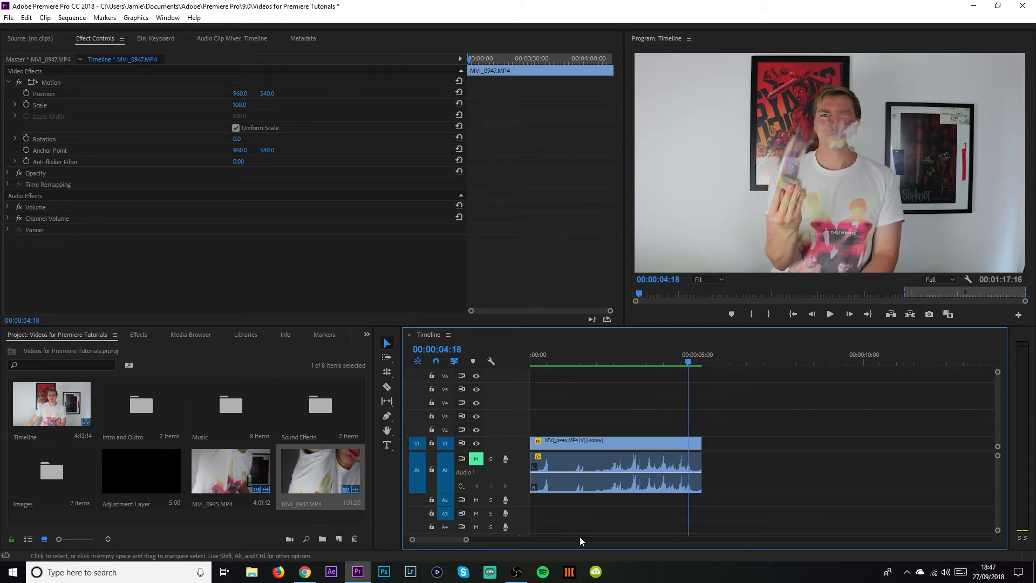
drag(467, 540, 648, 540)
click(784, 360)
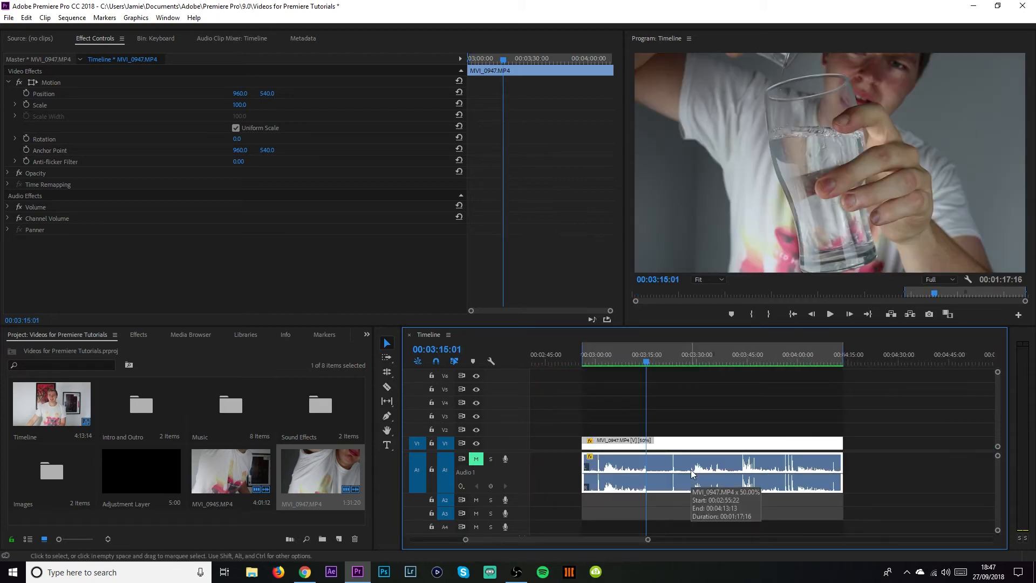